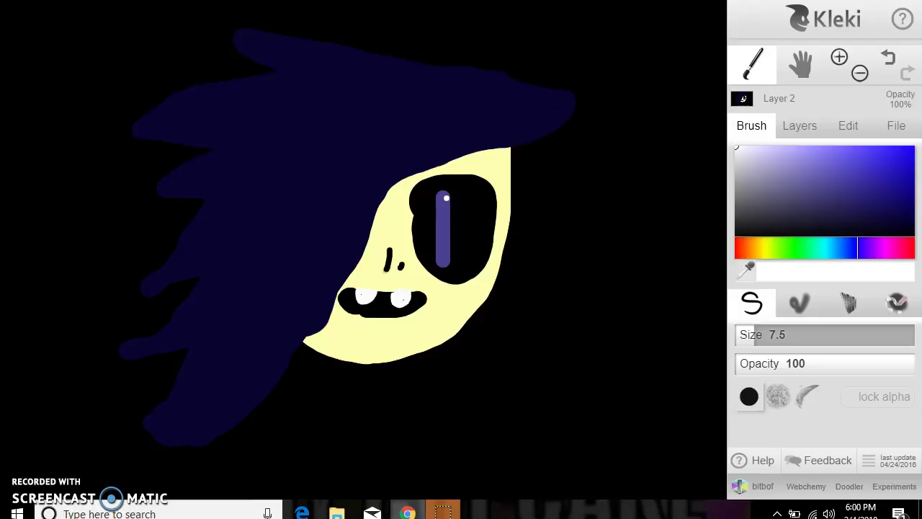
Remove the white highlight from the eye and sample the face's pale yellow as the brush colour
{"action": "left_click", "coordinate": [440, 263]}
{"action": "left_click", "coordinate": [889, 57]}
{"action": "left_click", "coordinate": [461, 317]}
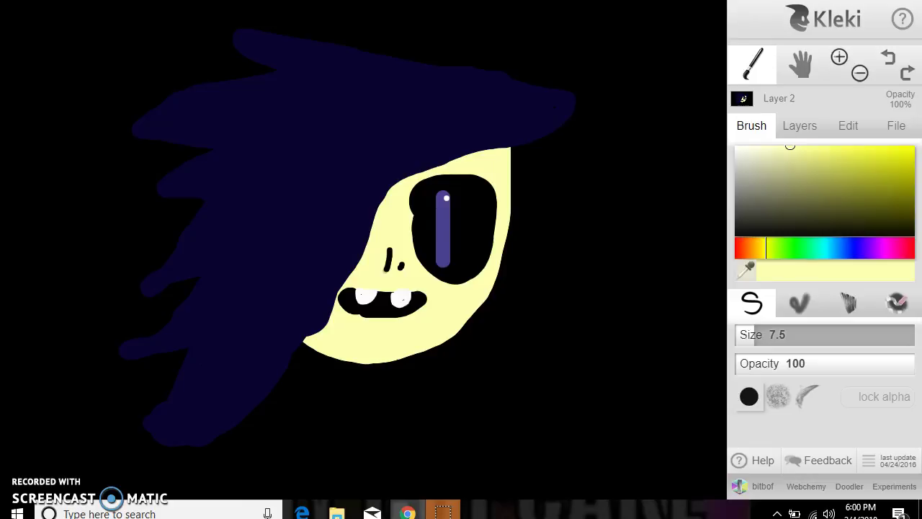
{"action": "left_click", "coordinate": [888, 59]}
Paint a solid pale yellow neck below the chin, tapering to a point, with brush size 22
{"action": "scroll", "coordinate": [364, 249], "scroll_direction": "up", "scroll_amount": 6}
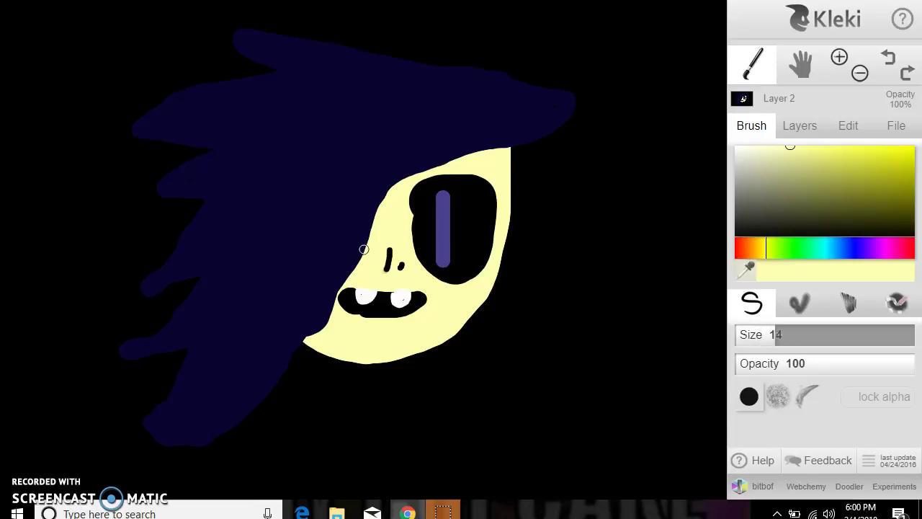
{"action": "scroll", "coordinate": [364, 250], "scroll_direction": "up", "scroll_amount": 1}
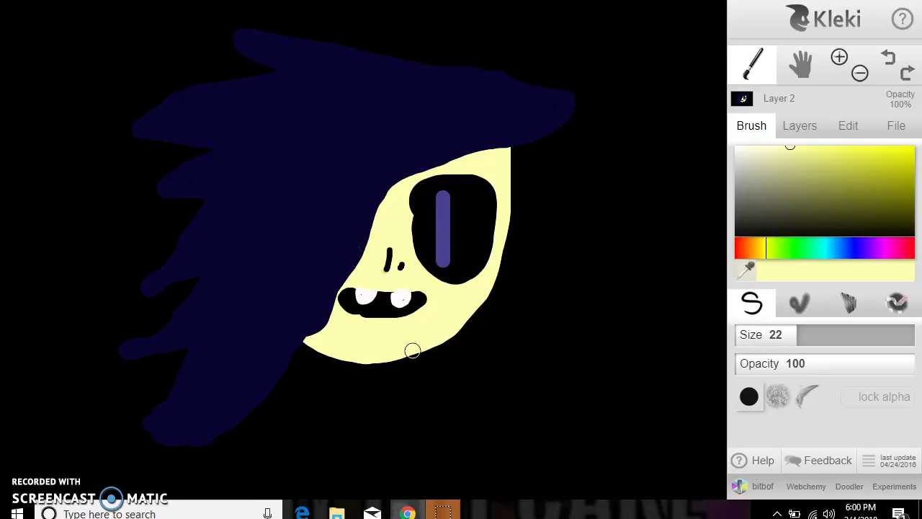
{"action": "mouse_move", "coordinate": [418, 354]}
{"action": "left_mouse_down"}
{"action": "mouse_move", "coordinate": [386, 423]}
{"action": "mouse_move", "coordinate": [375, 385]}
{"action": "mouse_move", "coordinate": [381, 363]}
{"action": "mouse_move", "coordinate": [400, 361]}
{"action": "mouse_move", "coordinate": [390, 393]}
{"action": "mouse_move", "coordinate": [385, 377]}
{"action": "left_mouse_up"}
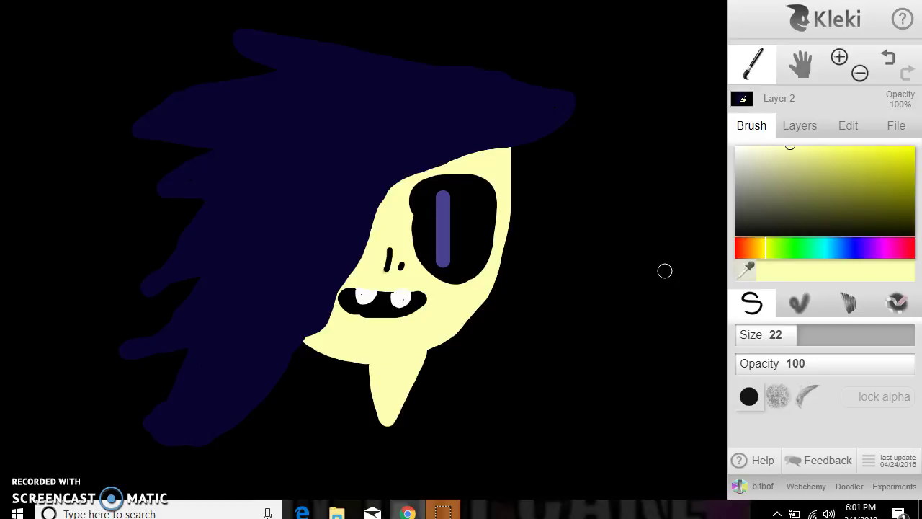
{"action": "left_click", "coordinate": [888, 57]}
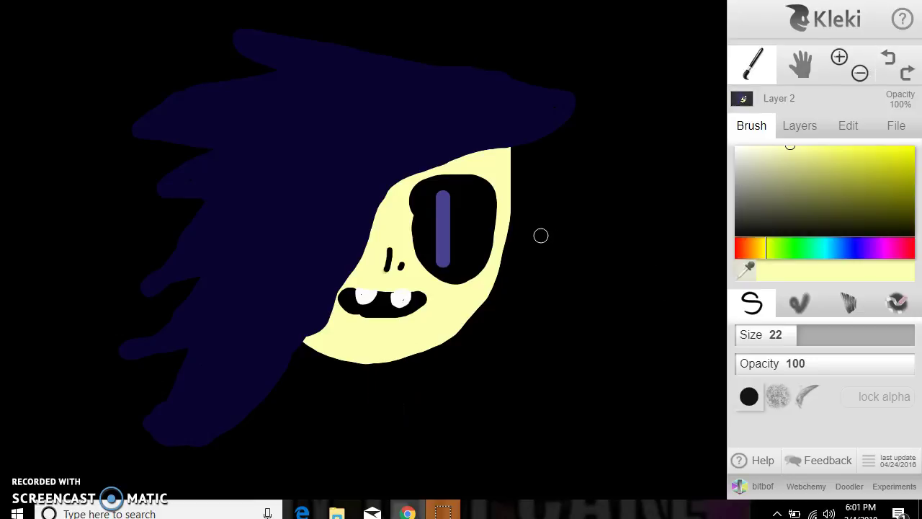
{"action": "mouse_move", "coordinate": [352, 362]}
{"action": "left_mouse_down"}
{"action": "mouse_move", "coordinate": [353, 395]}
{"action": "mouse_move", "coordinate": [389, 426]}
{"action": "mouse_move", "coordinate": [436, 397]}
{"action": "mouse_move", "coordinate": [432, 350]}
{"action": "left_mouse_up"}
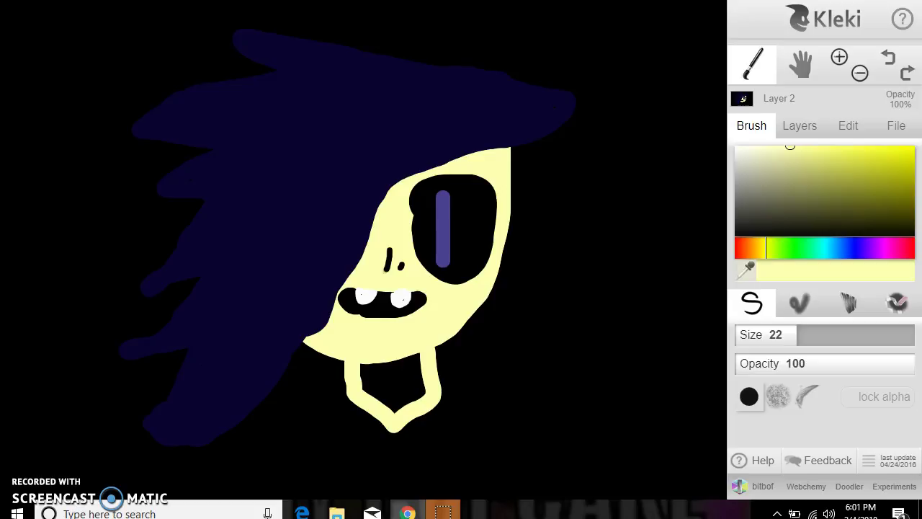
{"action": "mouse_move", "coordinate": [418, 356]}
{"action": "left_mouse_down"}
{"action": "mouse_move", "coordinate": [415, 391]}
{"action": "mouse_move", "coordinate": [398, 407]}
{"action": "mouse_move", "coordinate": [369, 388]}
{"action": "mouse_move", "coordinate": [365, 369]}
{"action": "mouse_move", "coordinate": [397, 369]}
{"action": "mouse_move", "coordinate": [409, 388]}
{"action": "mouse_move", "coordinate": [376, 382]}
{"action": "mouse_move", "coordinate": [415, 422]}
{"action": "left_mouse_up"}
{"action": "left_click_drag", "start_coordinate": [398, 377], "coordinate": [391, 378]}
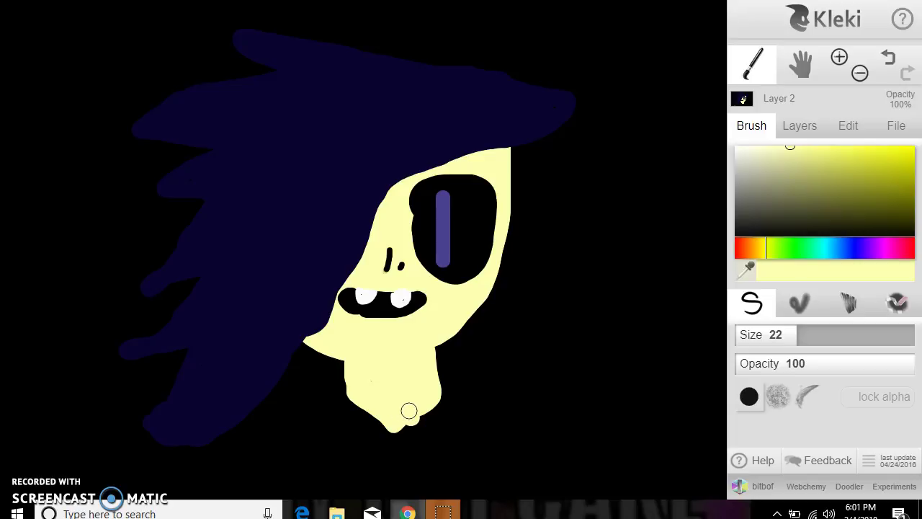
{"action": "mouse_move", "coordinate": [432, 406]}
{"action": "left_mouse_down"}
{"action": "mouse_move", "coordinate": [419, 424]}
{"action": "mouse_move", "coordinate": [382, 431]}
{"action": "mouse_move", "coordinate": [345, 393]}
{"action": "left_mouse_up"}
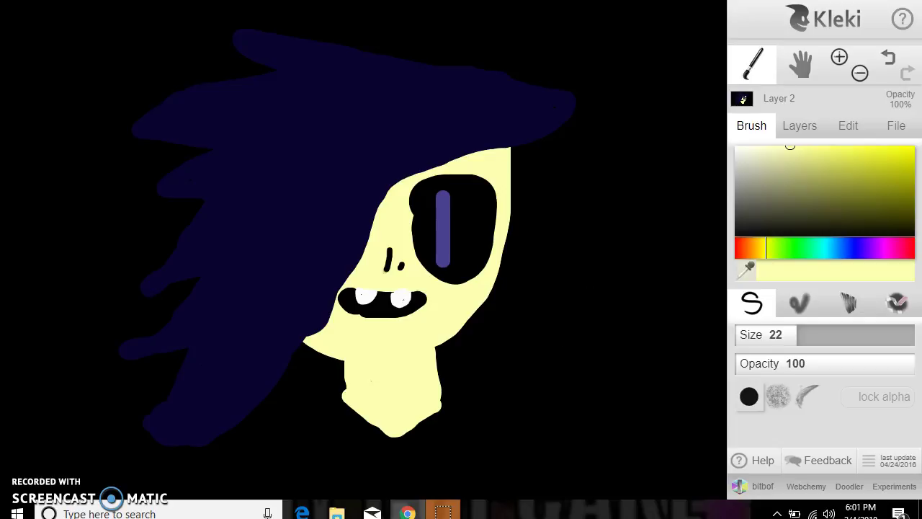
Outline the shirt's V-shaped neckline, shoulders and raised arm in dark navy with brush size 34
{"action": "mouse_move", "coordinate": [766, 248]}
{"action": "left_mouse_down"}
{"action": "mouse_move", "coordinate": [912, 248]}
{"action": "mouse_move", "coordinate": [857, 248]}
{"action": "left_mouse_up"}
{"action": "left_click_drag", "start_coordinate": [897, 196], "coordinate": [900, 221]}
{"action": "scroll", "coordinate": [364, 249], "scroll_direction": "up", "scroll_amount": 6}
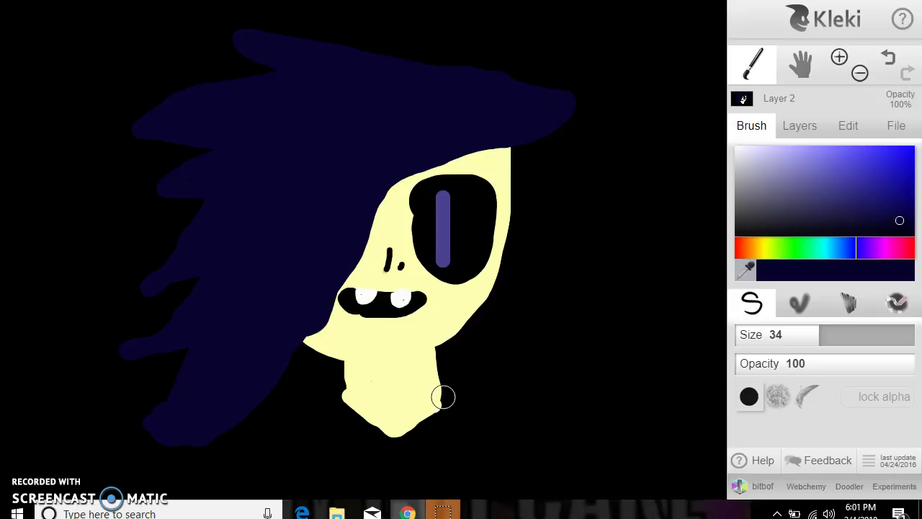
{"action": "mouse_move", "coordinate": [458, 380]}
{"action": "left_mouse_down"}
{"action": "mouse_move", "coordinate": [389, 429]}
{"action": "mouse_move", "coordinate": [350, 392]}
{"action": "left_mouse_up"}
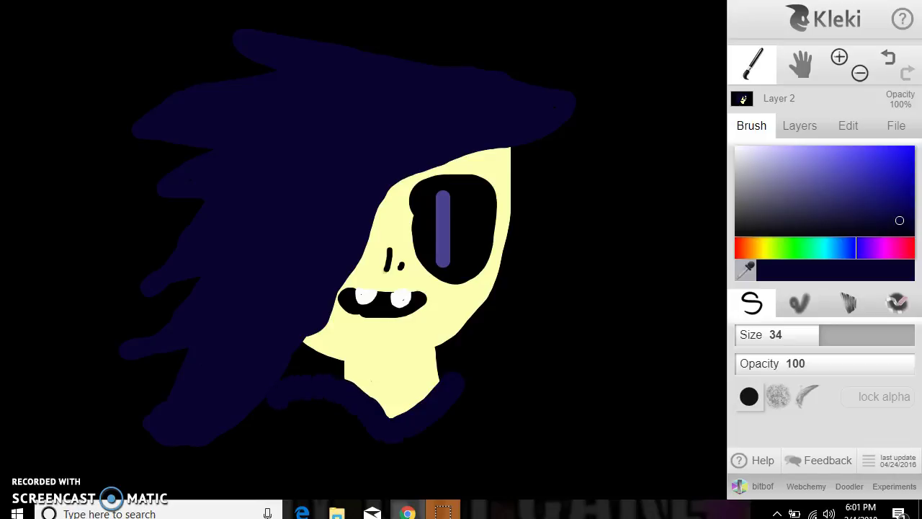
{"action": "left_click_drag", "start_coordinate": [463, 389], "coordinate": [508, 373]}
{"action": "left_click", "coordinate": [888, 59]}
{"action": "left_click", "coordinate": [601, 399]}
Go over the shirt outline in a darker navy and fill the torso and raised arm with brush size 87
{"action": "left_click_drag", "start_coordinate": [900, 220], "coordinate": [901, 226]}
{"action": "left_click", "coordinate": [280, 391]}
{"action": "left_click", "coordinate": [275, 432]}
{"action": "mouse_move", "coordinate": [345, 376]}
{"action": "left_mouse_down"}
{"action": "mouse_move", "coordinate": [401, 408]}
{"action": "mouse_move", "coordinate": [429, 395]}
{"action": "mouse_move", "coordinate": [438, 372]}
{"action": "left_mouse_up"}
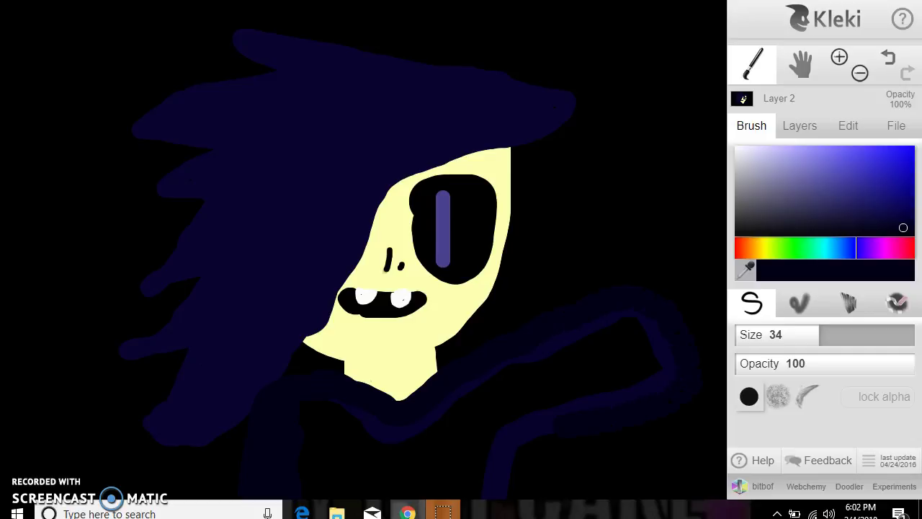
{"action": "left_click_drag", "start_coordinate": [360, 250], "coordinate": [398, 250]}
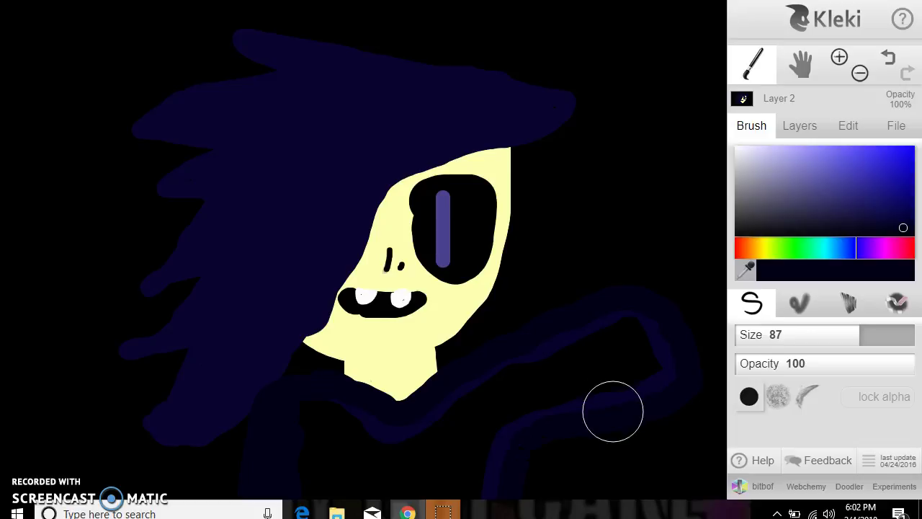
{"action": "left_click", "coordinate": [612, 353]}
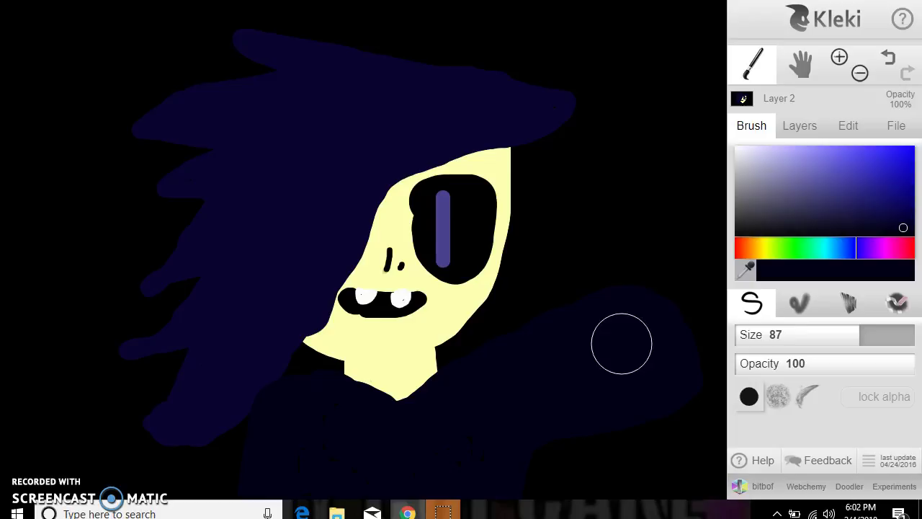
Draw a short near-black line with brush size 16 to separate the lowered arm from the torso
{"action": "left_click", "coordinate": [905, 235]}
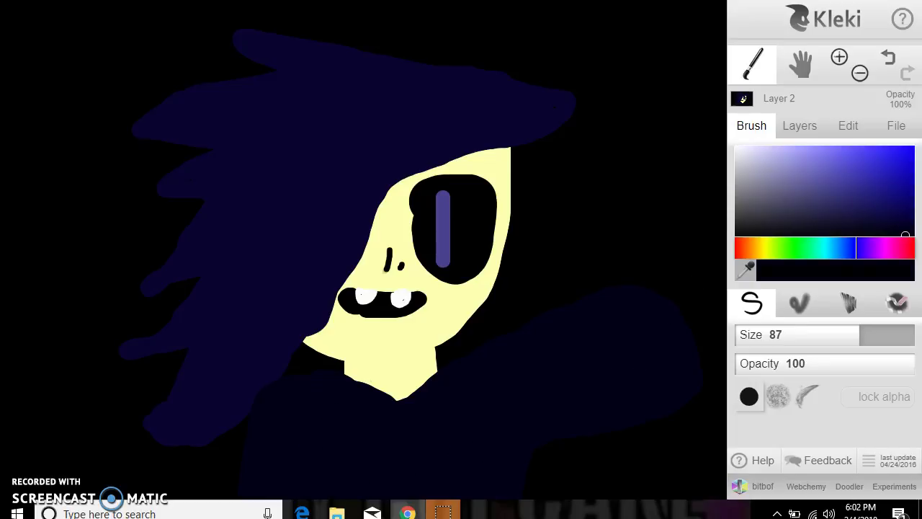
{"action": "scroll", "coordinate": [364, 249], "scroll_direction": "down", "scroll_amount": 7}
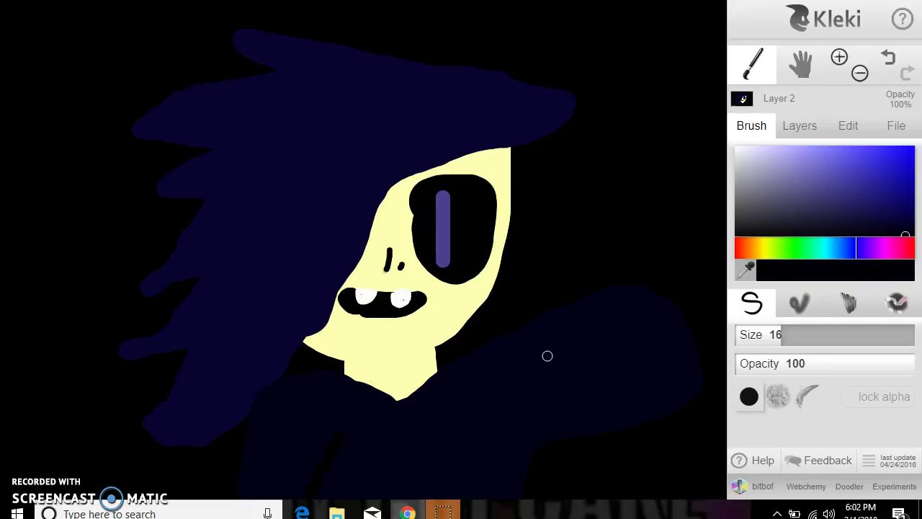
{"action": "left_click", "coordinate": [888, 58]}
{"action": "left_click_drag", "start_coordinate": [353, 437], "coordinate": [351, 456]}
Paint a pale yellow-green hand with fingers at the end of the raised arm
{"action": "left_click", "coordinate": [771, 248]}
{"action": "left_click", "coordinate": [791, 146]}
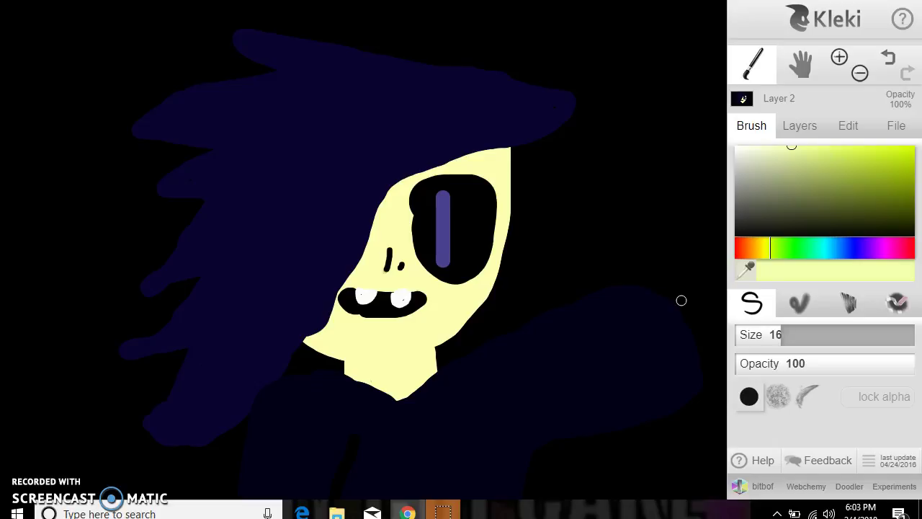
{"action": "mouse_move", "coordinate": [676, 304]}
{"action": "left_mouse_down"}
{"action": "mouse_move", "coordinate": [698, 275]}
{"action": "mouse_move", "coordinate": [705, 292]}
{"action": "mouse_move", "coordinate": [717, 282]}
{"action": "mouse_move", "coordinate": [718, 305]}
{"action": "mouse_move", "coordinate": [699, 301]}
{"action": "mouse_move", "coordinate": [711, 317]}
{"action": "mouse_move", "coordinate": [694, 306]}
{"action": "mouse_move", "coordinate": [681, 317]}
{"action": "mouse_move", "coordinate": [689, 335]}
{"action": "mouse_move", "coordinate": [697, 317]}
{"action": "mouse_move", "coordinate": [703, 332]}
{"action": "mouse_move", "coordinate": [721, 322]}
{"action": "mouse_move", "coordinate": [715, 330]}
{"action": "mouse_move", "coordinate": [723, 265]}
{"action": "mouse_move", "coordinate": [692, 256]}
{"action": "mouse_move", "coordinate": [707, 261]}
{"action": "left_mouse_up"}
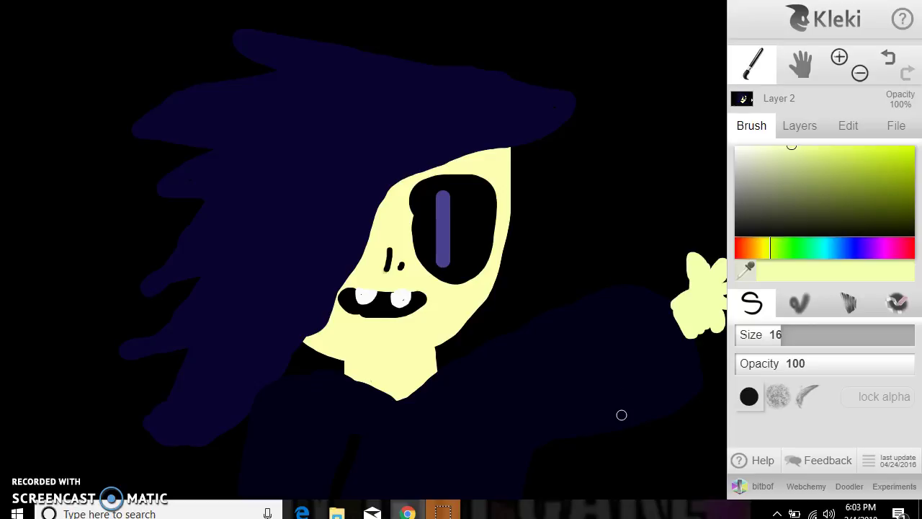
Paint a solid light grey curved shape on the front of the shirt, running down to the canvas edge
{"action": "left_click_drag", "start_coordinate": [761, 166], "coordinate": [743, 167]}
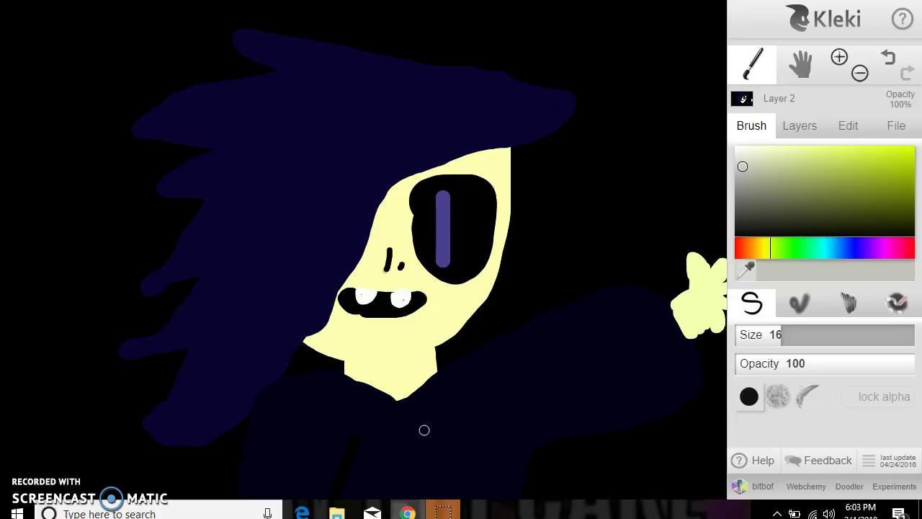
{"action": "left_click_drag", "start_coordinate": [431, 435], "coordinate": [375, 443]}
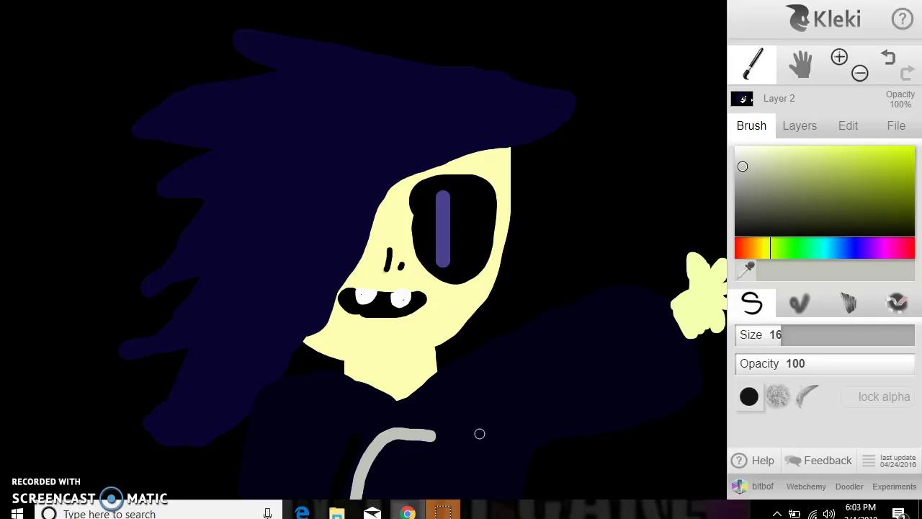
{"action": "mouse_move", "coordinate": [425, 426]}
{"action": "left_mouse_down"}
{"action": "mouse_move", "coordinate": [455, 441]}
{"action": "mouse_move", "coordinate": [400, 458]}
{"action": "mouse_move", "coordinate": [389, 472]}
{"action": "mouse_move", "coordinate": [389, 497]}
{"action": "left_mouse_up"}
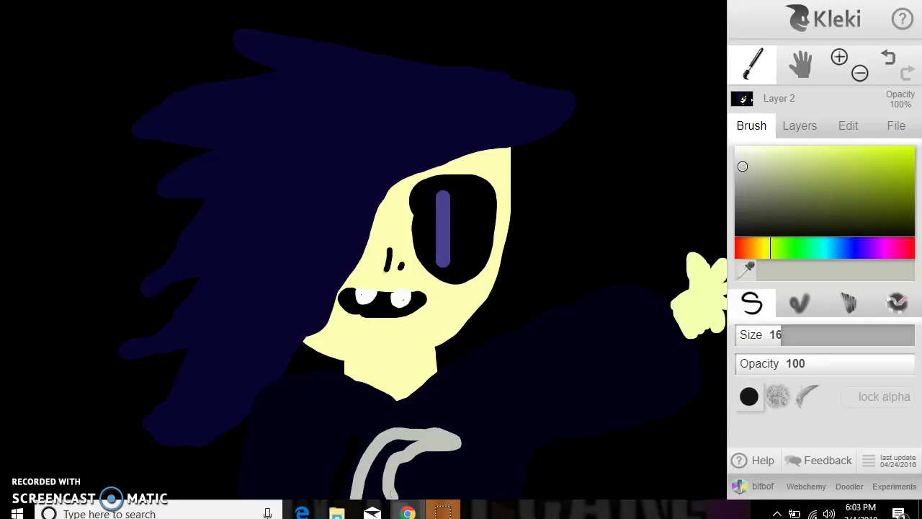
{"action": "mouse_move", "coordinate": [421, 443]}
{"action": "left_mouse_down"}
{"action": "mouse_move", "coordinate": [393, 444]}
{"action": "mouse_move", "coordinate": [366, 497]}
{"action": "left_mouse_up"}
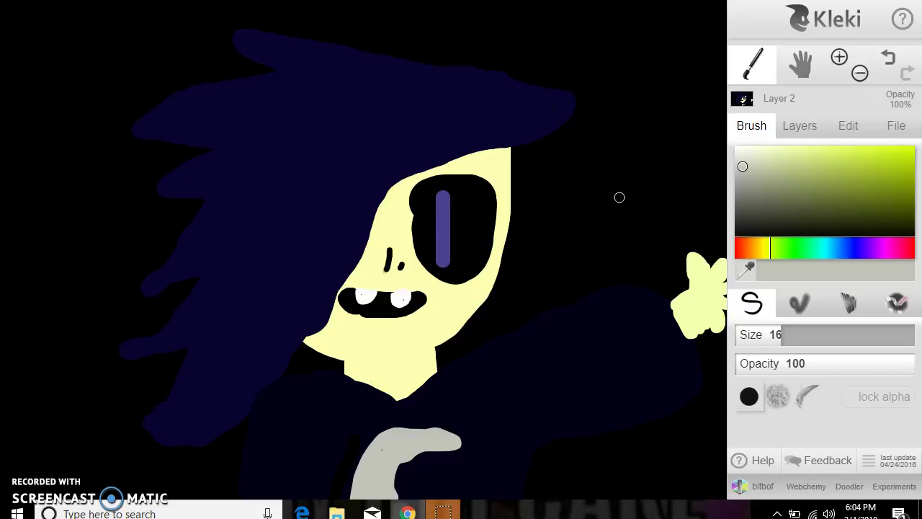
{"action": "left_click_drag", "start_coordinate": [743, 166], "coordinate": [750, 145]}
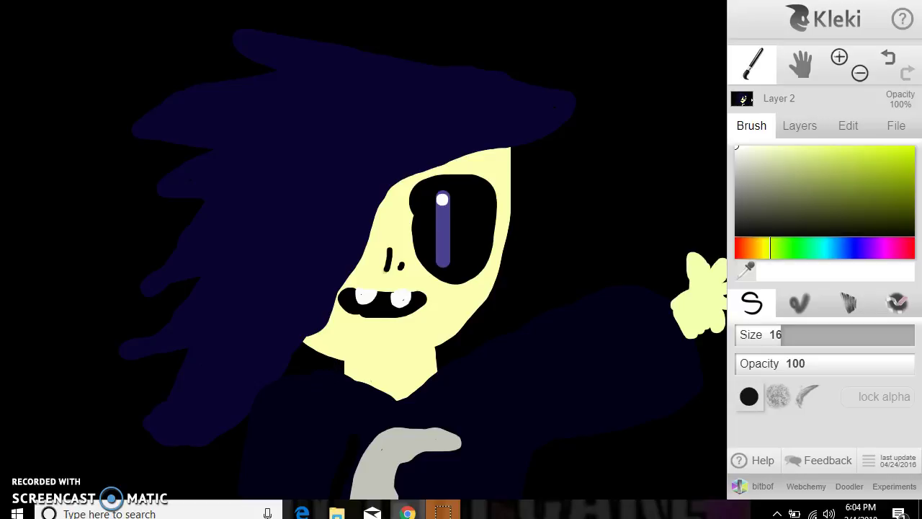
{"action": "key", "text": "ctrl+z"}
{"action": "left_click", "coordinate": [613, 64]}
{"action": "left_click", "coordinate": [642, 64]}
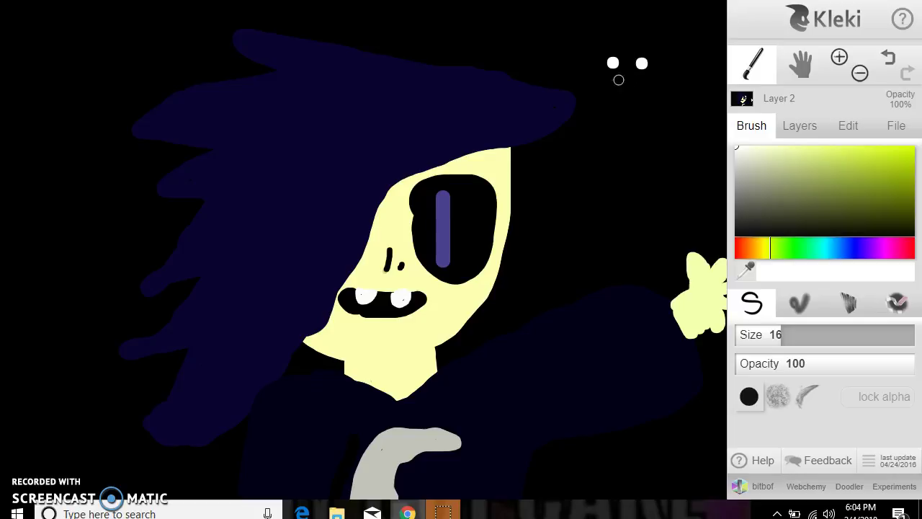
{"action": "left_click_drag", "start_coordinate": [598, 69], "coordinate": [647, 91]}
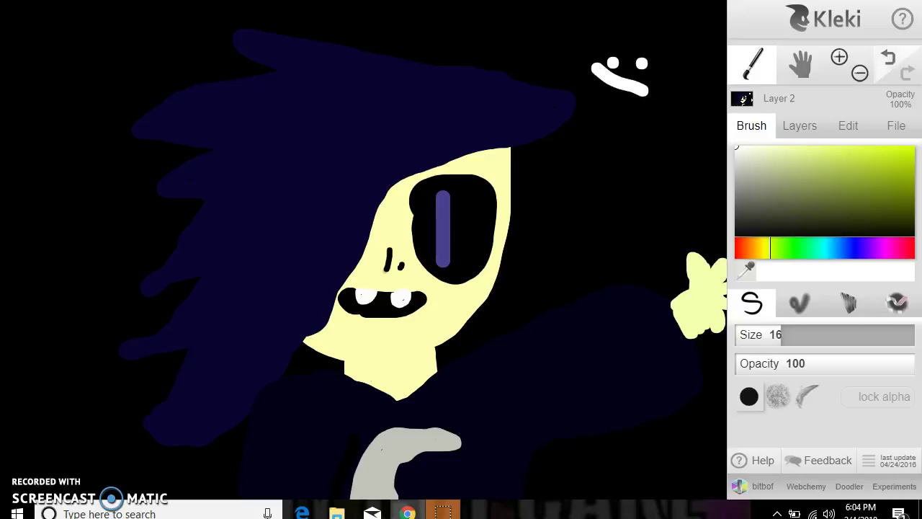
{"action": "left_click", "coordinate": [888, 57]}
{"action": "left_click", "coordinate": [888, 57]}
{"action": "left_click", "coordinate": [889, 58]}
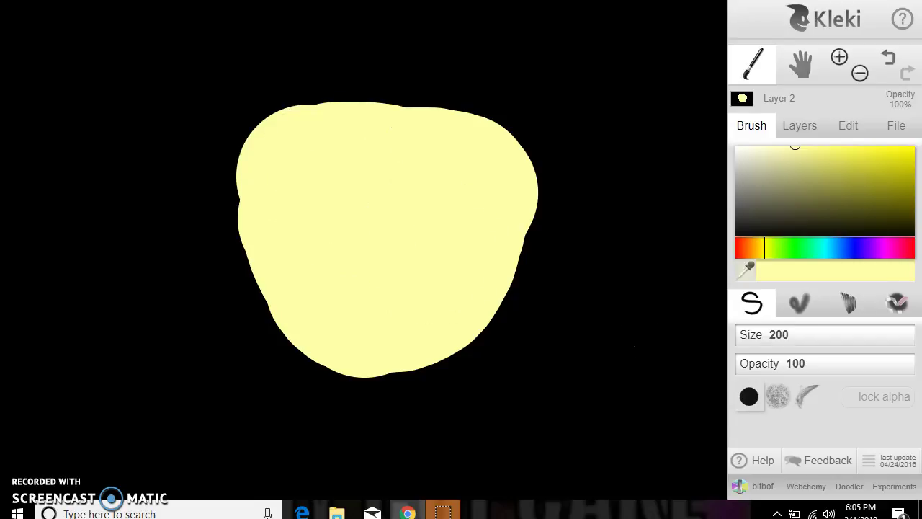
Paint a pale yellow neck tapering to a point below the blank head with brush size 26
{"action": "left_click", "coordinate": [793, 335]}
{"action": "scroll", "coordinate": [363, 250], "scroll_direction": "up", "scroll_amount": 3}
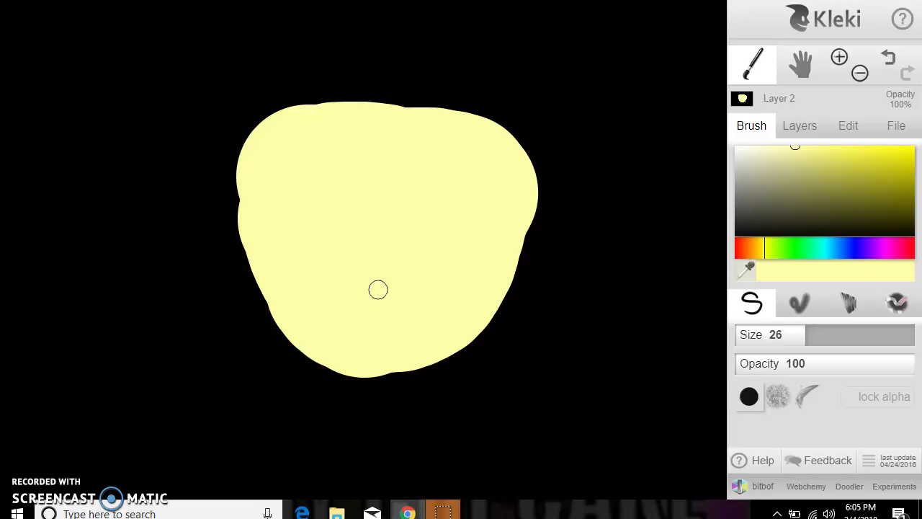
{"action": "mouse_move", "coordinate": [345, 365]}
{"action": "left_mouse_down"}
{"action": "mouse_move", "coordinate": [380, 455]}
{"action": "mouse_move", "coordinate": [388, 421]}
{"action": "mouse_move", "coordinate": [421, 395]}
{"action": "mouse_move", "coordinate": [425, 371]}
{"action": "mouse_move", "coordinate": [382, 415]}
{"action": "mouse_move", "coordinate": [400, 375]}
{"action": "left_mouse_up"}
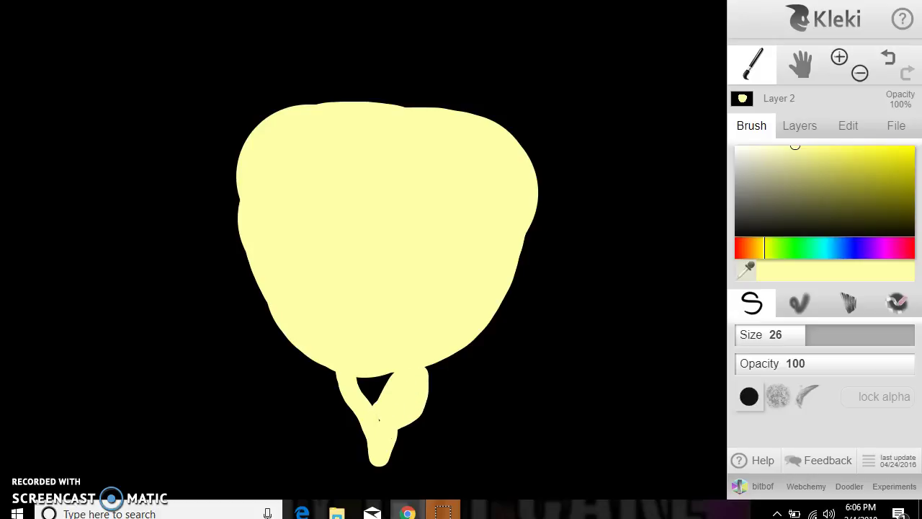
{"action": "left_click_drag", "start_coordinate": [378, 403], "coordinate": [369, 376]}
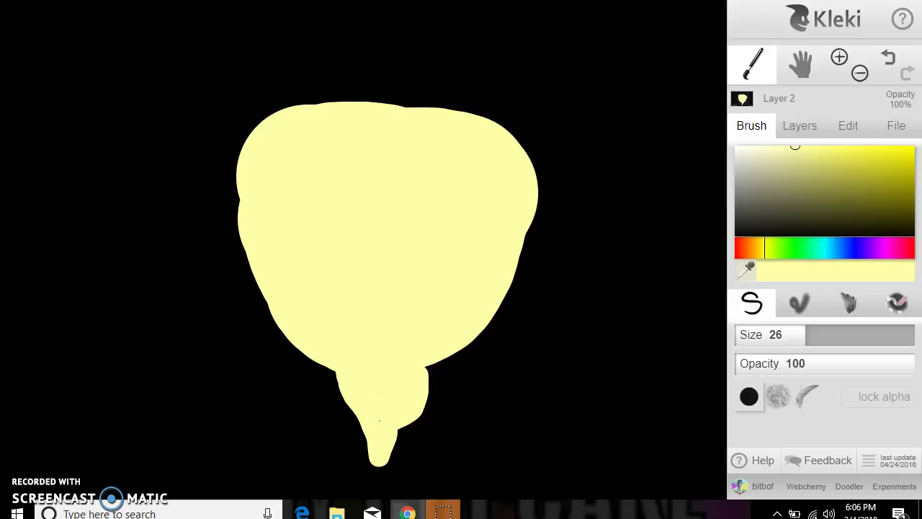
Paint a V-shaped dark teal collar around the neck with brush size 45
{"action": "mouse_move", "coordinate": [765, 247]}
{"action": "left_mouse_down"}
{"action": "mouse_move", "coordinate": [746, 247]}
{"action": "mouse_move", "coordinate": [865, 247]}
{"action": "mouse_move", "coordinate": [827, 248]}
{"action": "left_mouse_up"}
{"action": "left_click_drag", "start_coordinate": [900, 173], "coordinate": [903, 218]}
{"action": "mouse_move", "coordinate": [805, 334]}
{"action": "left_mouse_down"}
{"action": "mouse_move", "coordinate": [846, 334]}
{"action": "mouse_move", "coordinate": [830, 334]}
{"action": "left_mouse_up"}
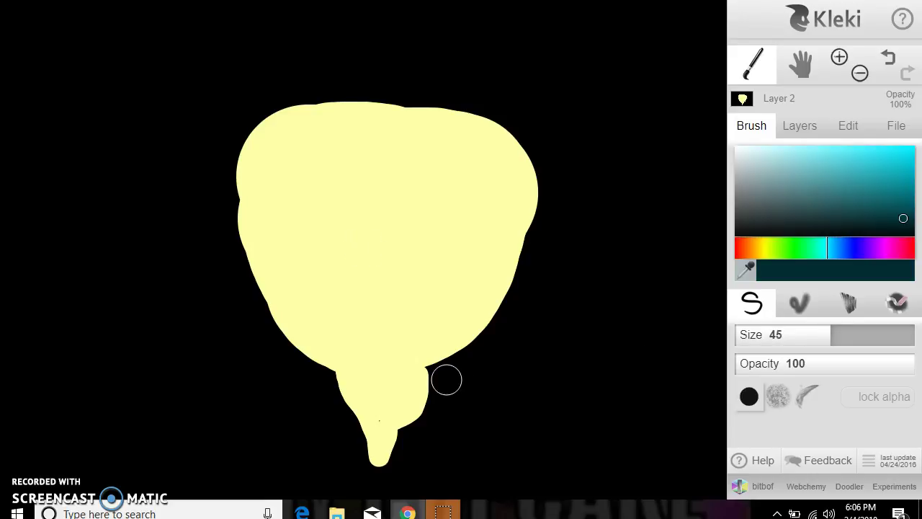
{"action": "mouse_move", "coordinate": [435, 374]}
{"action": "left_mouse_down"}
{"action": "mouse_move", "coordinate": [398, 455]}
{"action": "mouse_move", "coordinate": [376, 464]}
{"action": "mouse_move", "coordinate": [346, 419]}
{"action": "mouse_move", "coordinate": [331, 371]}
{"action": "left_mouse_up"}
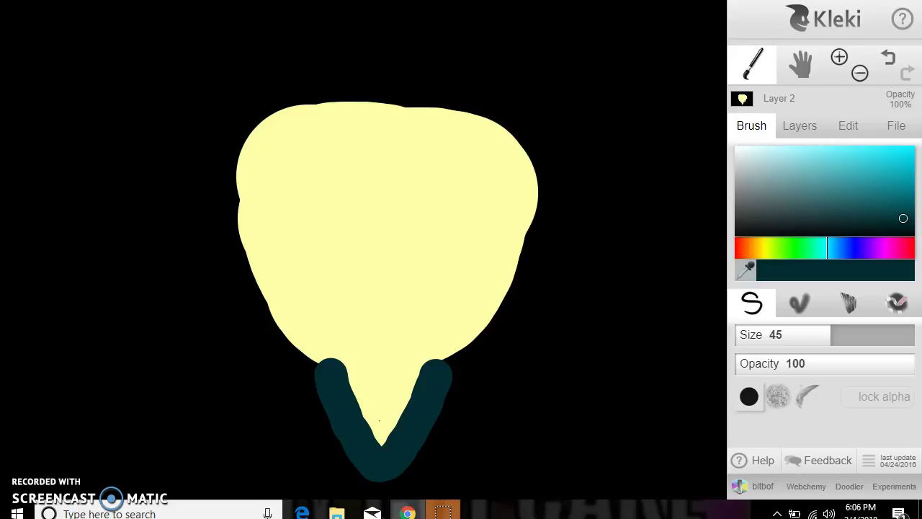
Switch to dark green and paint the lowered arm's shoulder line and the raised arm on the opposite side
{"action": "mouse_move", "coordinate": [903, 218]}
{"action": "left_mouse_down"}
{"action": "mouse_move", "coordinate": [840, 200]}
{"action": "mouse_move", "coordinate": [865, 197]}
{"action": "mouse_move", "coordinate": [865, 209]}
{"action": "left_mouse_up"}
{"action": "mouse_move", "coordinate": [828, 247]}
{"action": "left_mouse_down"}
{"action": "mouse_move", "coordinate": [787, 248]}
{"action": "mouse_move", "coordinate": [796, 247]}
{"action": "left_mouse_up"}
{"action": "mouse_move", "coordinate": [864, 209]}
{"action": "left_mouse_down"}
{"action": "mouse_move", "coordinate": [883, 165]}
{"action": "mouse_move", "coordinate": [913, 147]}
{"action": "left_mouse_up"}
{"action": "left_click_drag", "start_coordinate": [904, 206], "coordinate": [905, 214]}
{"action": "mouse_move", "coordinate": [461, 373]}
{"action": "left_mouse_down"}
{"action": "mouse_move", "coordinate": [488, 387]}
{"action": "mouse_move", "coordinate": [501, 407]}
{"action": "mouse_move", "coordinate": [505, 492]}
{"action": "left_mouse_up"}
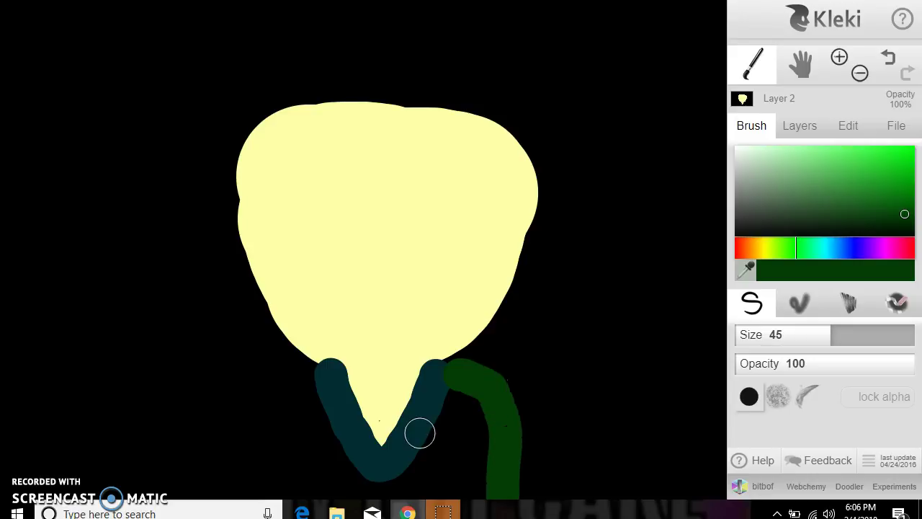
{"action": "mouse_move", "coordinate": [330, 369]}
{"action": "left_mouse_down"}
{"action": "mouse_move", "coordinate": [247, 336]}
{"action": "mouse_move", "coordinate": [160, 248]}
{"action": "mouse_move", "coordinate": [123, 291]}
{"action": "mouse_move", "coordinate": [186, 369]}
{"action": "mouse_move", "coordinate": [255, 429]}
{"action": "mouse_move", "coordinate": [292, 499]}
{"action": "mouse_move", "coordinate": [288, 408]}
{"action": "mouse_move", "coordinate": [213, 359]}
{"action": "mouse_move", "coordinate": [162, 277]}
{"action": "mouse_move", "coordinate": [177, 339]}
{"action": "left_mouse_up"}
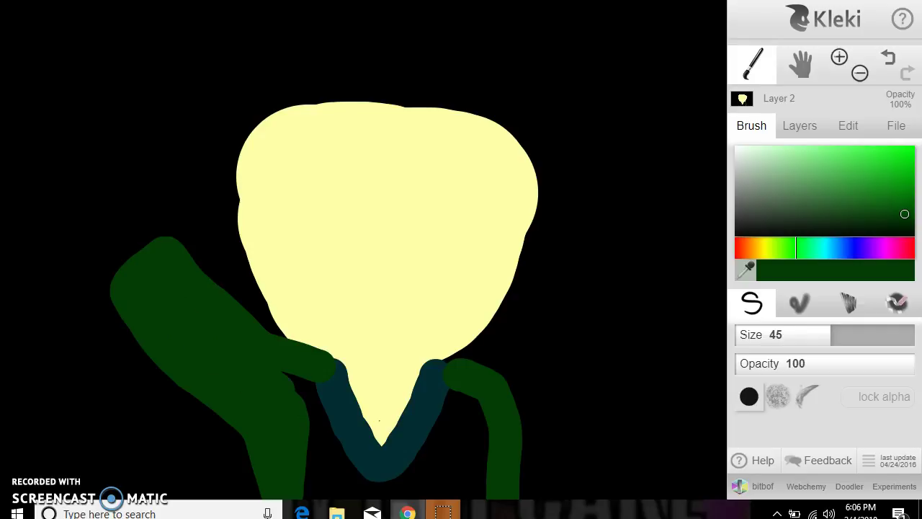
Fill the rest of the shirt's torso around the collar with dark green
{"action": "mouse_move", "coordinate": [316, 382]}
{"action": "left_mouse_down"}
{"action": "mouse_move", "coordinate": [318, 461]}
{"action": "mouse_move", "coordinate": [335, 490]}
{"action": "mouse_move", "coordinate": [371, 495]}
{"action": "mouse_move", "coordinate": [347, 448]}
{"action": "left_mouse_up"}
{"action": "mouse_move", "coordinate": [429, 496]}
{"action": "left_mouse_down"}
{"action": "mouse_move", "coordinate": [382, 481]}
{"action": "mouse_move", "coordinate": [429, 467]}
{"action": "left_mouse_up"}
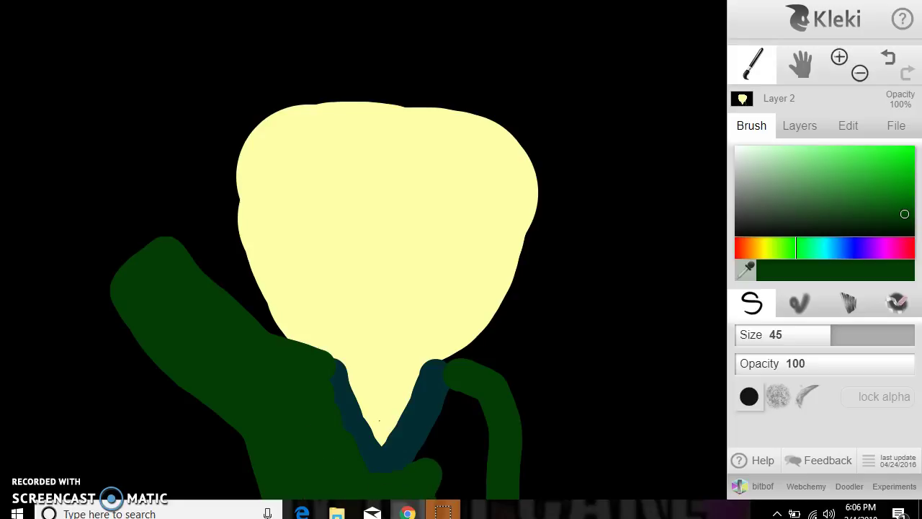
{"action": "mouse_move", "coordinate": [429, 467]}
{"action": "left_mouse_down"}
{"action": "mouse_move", "coordinate": [468, 401]}
{"action": "mouse_move", "coordinate": [480, 493]}
{"action": "mouse_move", "coordinate": [452, 433]}
{"action": "mouse_move", "coordinate": [447, 495]}
{"action": "left_mouse_up"}
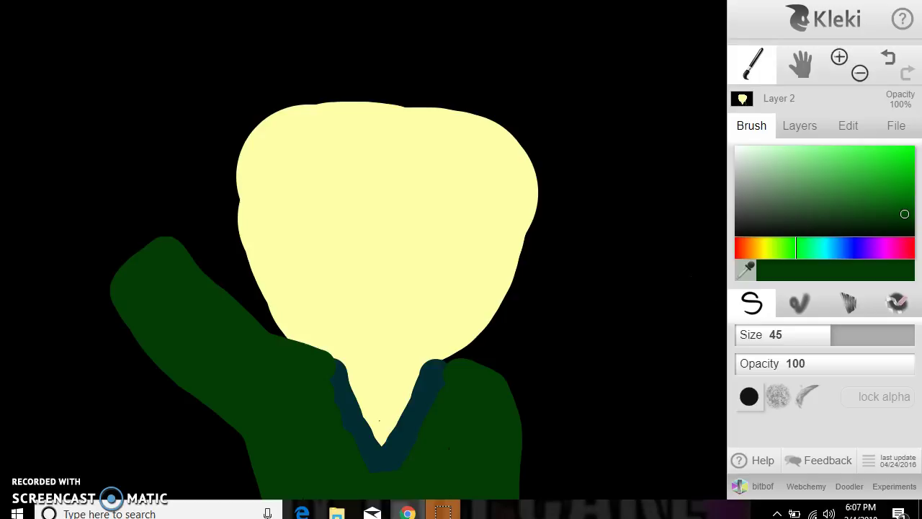
Draw a vertical black line with brush size 13 to separate the lowered arm from the torso
{"action": "left_click_drag", "start_coordinate": [905, 214], "coordinate": [910, 236]}
{"action": "left_click_drag", "start_coordinate": [828, 334], "coordinate": [785, 334]}
{"action": "left_click_drag", "start_coordinate": [456, 437], "coordinate": [453, 497]}
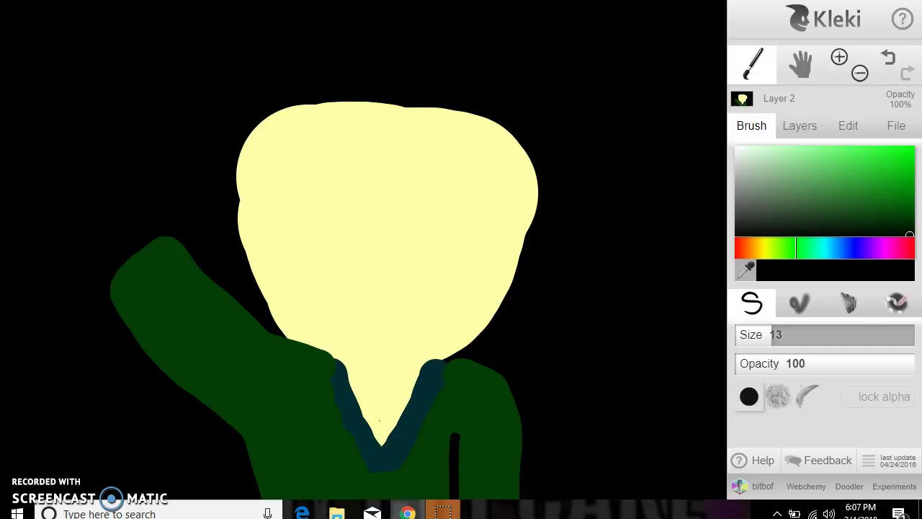
Repaint the whole shirt, collar and raised arm in bright red with brush size 50, keeping a V-shaped neckline
{"action": "left_click_drag", "start_coordinate": [796, 248], "coordinate": [725, 255]}
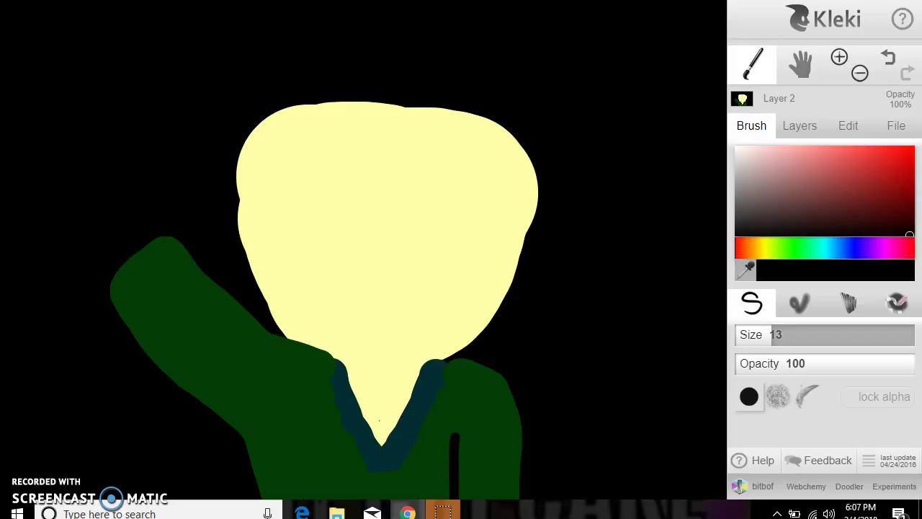
{"action": "left_click_drag", "start_coordinate": [910, 235], "coordinate": [913, 147]}
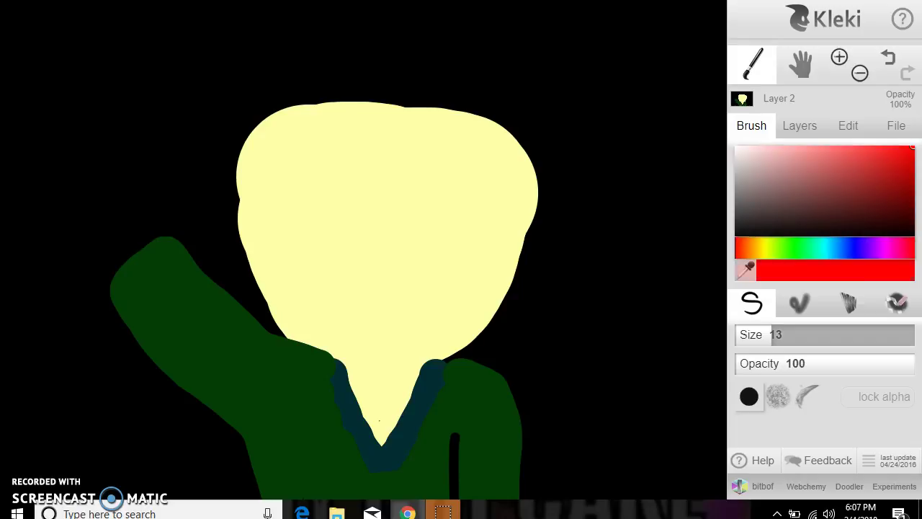
{"action": "scroll", "coordinate": [364, 249], "scroll_direction": "up", "scroll_amount": 6}
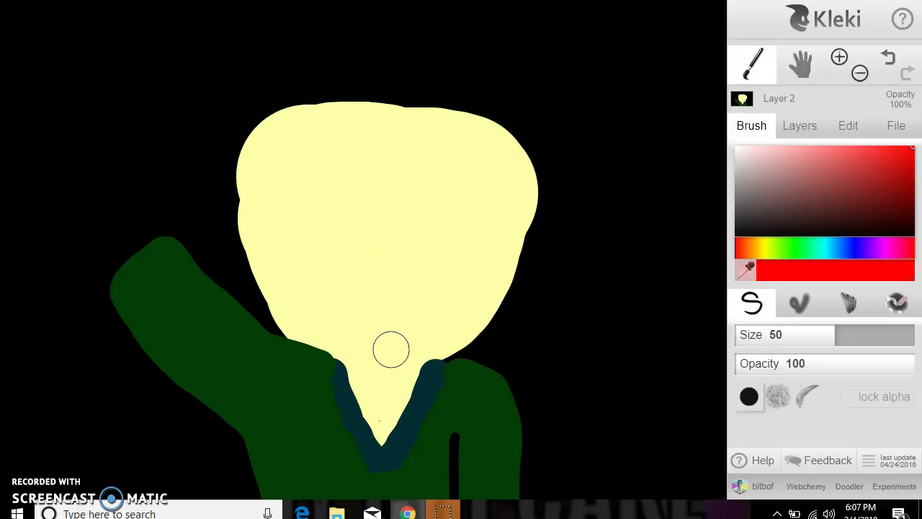
{"action": "mouse_move", "coordinate": [156, 245]}
{"action": "left_mouse_down"}
{"action": "mouse_move", "coordinate": [190, 269]}
{"action": "mouse_move", "coordinate": [139, 254]}
{"action": "mouse_move", "coordinate": [124, 283]}
{"action": "mouse_move", "coordinate": [160, 324]}
{"action": "mouse_move", "coordinate": [176, 339]}
{"action": "mouse_move", "coordinate": [166, 283]}
{"action": "mouse_move", "coordinate": [178, 279]}
{"action": "mouse_move", "coordinate": [222, 296]}
{"action": "left_mouse_up"}
{"action": "mouse_move", "coordinate": [119, 303]}
{"action": "left_mouse_down"}
{"action": "mouse_move", "coordinate": [132, 331]}
{"action": "mouse_move", "coordinate": [258, 421]}
{"action": "mouse_move", "coordinate": [260, 481]}
{"action": "mouse_move", "coordinate": [279, 494]}
{"action": "mouse_move", "coordinate": [247, 382]}
{"action": "mouse_move", "coordinate": [211, 361]}
{"action": "mouse_move", "coordinate": [205, 335]}
{"action": "mouse_move", "coordinate": [231, 331]}
{"action": "mouse_move", "coordinate": [271, 374]}
{"action": "left_mouse_up"}
{"action": "mouse_move", "coordinate": [238, 320]}
{"action": "left_mouse_down"}
{"action": "mouse_move", "coordinate": [352, 392]}
{"action": "mouse_move", "coordinate": [384, 455]}
{"action": "mouse_move", "coordinate": [411, 418]}
{"action": "mouse_move", "coordinate": [432, 357]}
{"action": "mouse_move", "coordinate": [385, 490]}
{"action": "mouse_move", "coordinate": [307, 476]}
{"action": "mouse_move", "coordinate": [288, 393]}
{"action": "mouse_move", "coordinate": [324, 454]}
{"action": "mouse_move", "coordinate": [295, 455]}
{"action": "left_mouse_up"}
{"action": "left_click_drag", "start_coordinate": [361, 465], "coordinate": [299, 382]}
{"action": "mouse_move", "coordinate": [432, 498]}
{"action": "left_mouse_down"}
{"action": "mouse_move", "coordinate": [425, 475]}
{"action": "mouse_move", "coordinate": [447, 490]}
{"action": "mouse_move", "coordinate": [438, 454]}
{"action": "mouse_move", "coordinate": [453, 356]}
{"action": "mouse_move", "coordinate": [505, 374]}
{"action": "mouse_move", "coordinate": [522, 482]}
{"action": "mouse_move", "coordinate": [472, 494]}
{"action": "mouse_move", "coordinate": [467, 389]}
{"action": "left_mouse_up"}
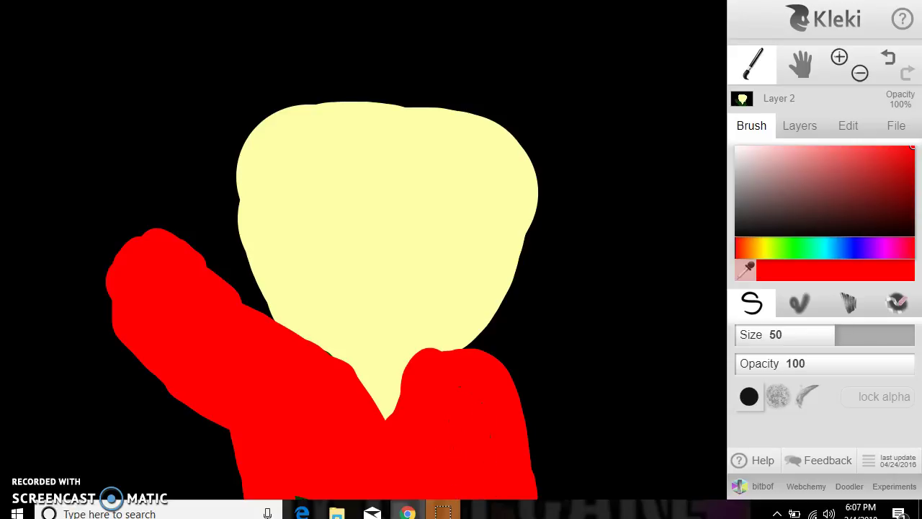
Draw a black line with brush size 13 to separate the lowered arm from the red torso
{"action": "left_click_drag", "start_coordinate": [796, 206], "coordinate": [828, 237]}
{"action": "left_click_drag", "start_coordinate": [835, 335], "coordinate": [771, 334]}
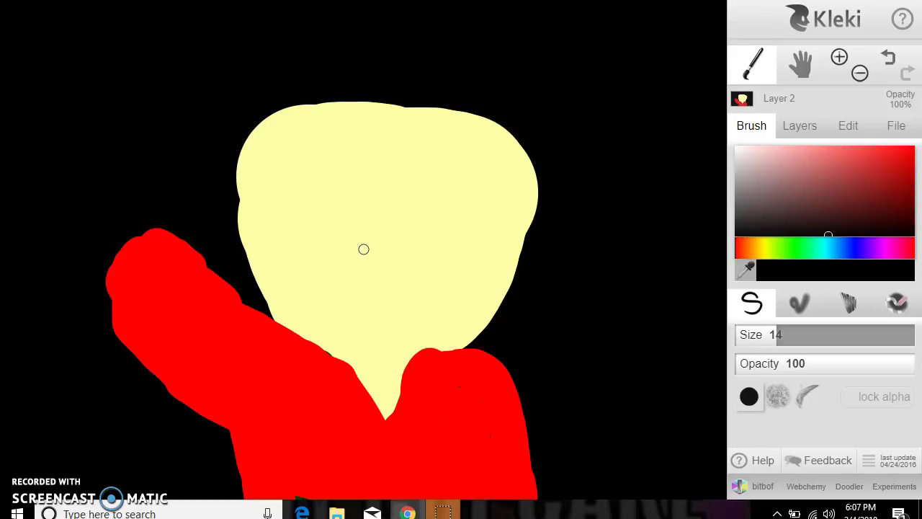
{"action": "left_click_drag", "start_coordinate": [465, 423], "coordinate": [458, 498]}
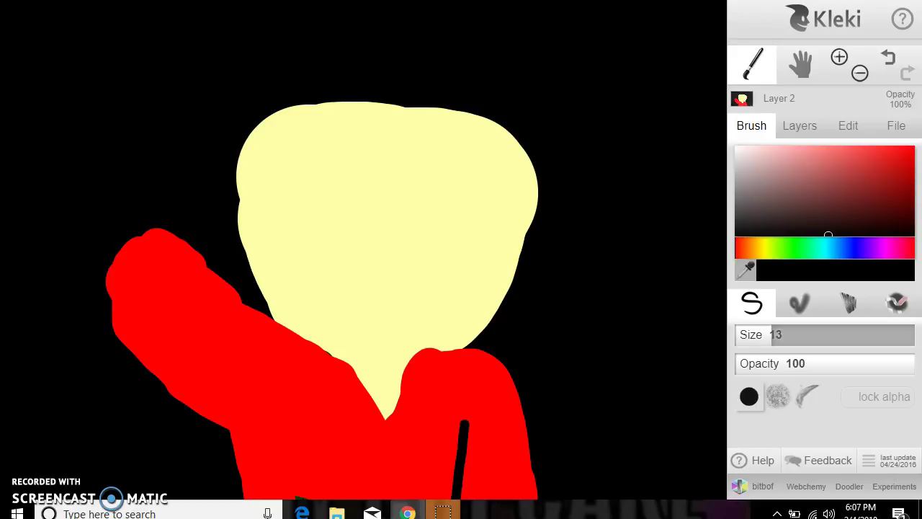
Outline a large spiky hairstyle around the head in bright blue with brush size 13, and raise the brush size to 116
{"action": "left_click", "coordinate": [858, 248]}
{"action": "left_click", "coordinate": [887, 182]}
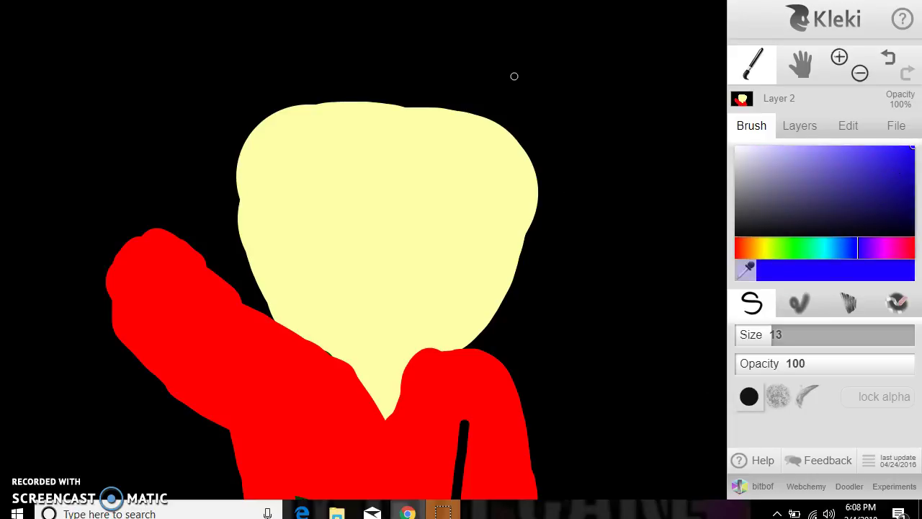
{"action": "mouse_move", "coordinate": [513, 72]}
{"action": "left_mouse_down"}
{"action": "mouse_move", "coordinate": [360, 41]}
{"action": "mouse_move", "coordinate": [292, 67]}
{"action": "mouse_move", "coordinate": [193, 72]}
{"action": "mouse_move", "coordinate": [212, 154]}
{"action": "mouse_move", "coordinate": [200, 180]}
{"action": "mouse_move", "coordinate": [218, 214]}
{"action": "mouse_move", "coordinate": [167, 289]}
{"action": "mouse_move", "coordinate": [180, 392]}
{"action": "mouse_move", "coordinate": [243, 381]}
{"action": "mouse_move", "coordinate": [225, 431]}
{"action": "mouse_move", "coordinate": [317, 309]}
{"action": "mouse_move", "coordinate": [325, 340]}
{"action": "mouse_move", "coordinate": [404, 247]}
{"action": "mouse_move", "coordinate": [387, 306]}
{"action": "mouse_move", "coordinate": [504, 239]}
{"action": "mouse_move", "coordinate": [564, 178]}
{"action": "mouse_move", "coordinate": [553, 104]}
{"action": "mouse_move", "coordinate": [525, 70]}
{"action": "left_mouse_up"}
{"action": "left_click_drag", "start_coordinate": [774, 334], "coordinate": [876, 334]}
{"action": "mouse_move", "coordinate": [432, 137]}
{"action": "left_mouse_down"}
{"action": "mouse_move", "coordinate": [502, 141]}
{"action": "mouse_move", "coordinate": [458, 180]}
{"action": "left_mouse_up"}
{"action": "mouse_move", "coordinate": [432, 241]}
{"action": "left_mouse_down"}
{"action": "mouse_move", "coordinate": [422, 268]}
{"action": "mouse_move", "coordinate": [415, 273]}
{"action": "mouse_move", "coordinate": [411, 259]}
{"action": "left_mouse_up"}
{"action": "mouse_move", "coordinate": [371, 170]}
{"action": "left_mouse_down"}
{"action": "mouse_move", "coordinate": [320, 220]}
{"action": "mouse_move", "coordinate": [288, 284]}
{"action": "mouse_move", "coordinate": [353, 263]}
{"action": "left_mouse_up"}
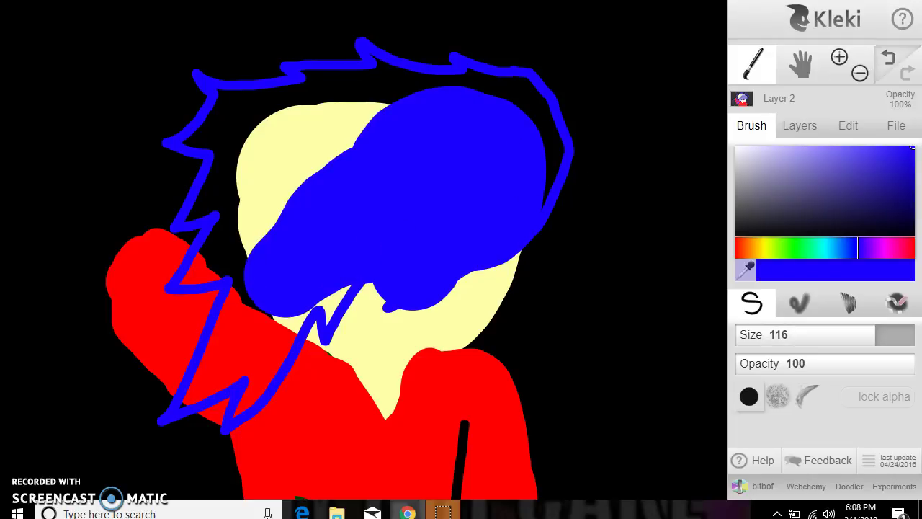
{"action": "left_click", "coordinate": [888, 59]}
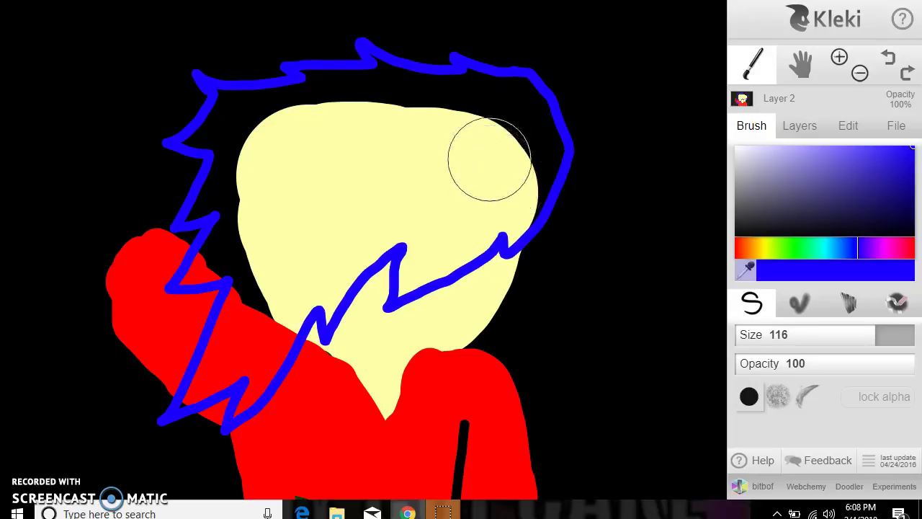
Fill the rounded side of the hair and the area across the upper face with bright blue
{"action": "left_click", "coordinate": [478, 111]}
{"action": "left_click", "coordinate": [480, 116]}
{"action": "mouse_move", "coordinate": [477, 115]}
{"action": "left_mouse_down"}
{"action": "mouse_move", "coordinate": [508, 117]}
{"action": "mouse_move", "coordinate": [519, 131]}
{"action": "mouse_move", "coordinate": [512, 179]}
{"action": "left_mouse_up"}
{"action": "left_click_drag", "start_coordinate": [508, 189], "coordinate": [531, 149]}
{"action": "mouse_move", "coordinate": [468, 230]}
{"action": "left_mouse_down"}
{"action": "mouse_move", "coordinate": [478, 208]}
{"action": "mouse_move", "coordinate": [490, 212]}
{"action": "mouse_move", "coordinate": [418, 237]}
{"action": "left_mouse_up"}
{"action": "left_click", "coordinate": [436, 231]}
{"action": "mouse_move", "coordinate": [458, 124]}
{"action": "left_mouse_down"}
{"action": "mouse_move", "coordinate": [464, 157]}
{"action": "mouse_move", "coordinate": [408, 159]}
{"action": "mouse_move", "coordinate": [380, 193]}
{"action": "left_mouse_up"}
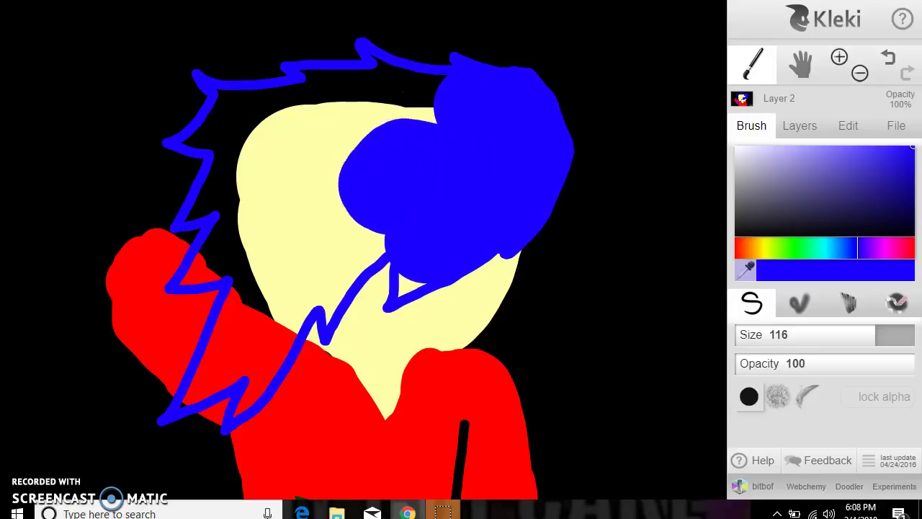
{"action": "mouse_move", "coordinate": [379, 198]}
{"action": "left_mouse_down"}
{"action": "mouse_move", "coordinate": [336, 229]}
{"action": "mouse_move", "coordinate": [281, 202]}
{"action": "mouse_move", "coordinate": [317, 160]}
{"action": "left_mouse_up"}
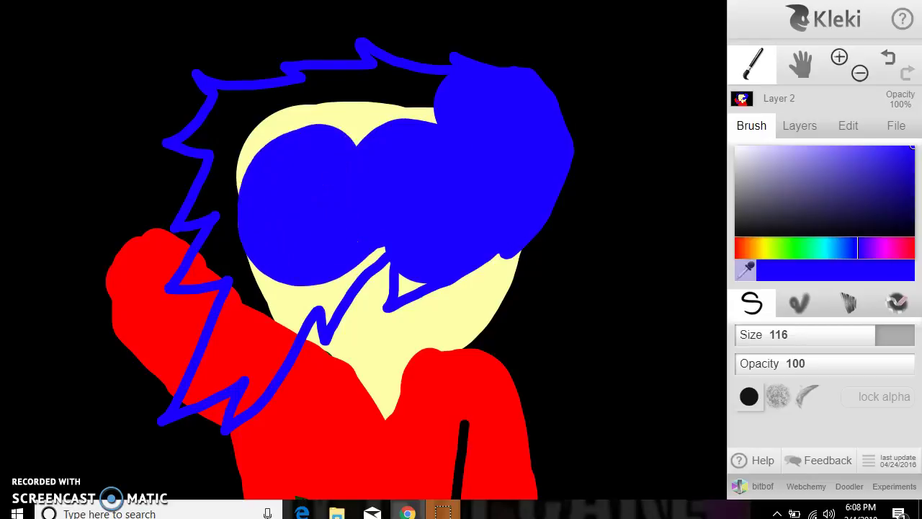
Fill the crown of the hair and its spiky side above the raised arm with bright blue
{"action": "mouse_move", "coordinate": [320, 140]}
{"action": "left_mouse_down"}
{"action": "mouse_move", "coordinate": [400, 112]}
{"action": "mouse_move", "coordinate": [425, 90]}
{"action": "left_mouse_up"}
{"action": "left_click", "coordinate": [393, 108]}
{"action": "left_click", "coordinate": [380, 98]}
{"action": "left_click_drag", "start_coordinate": [381, 93], "coordinate": [378, 90]}
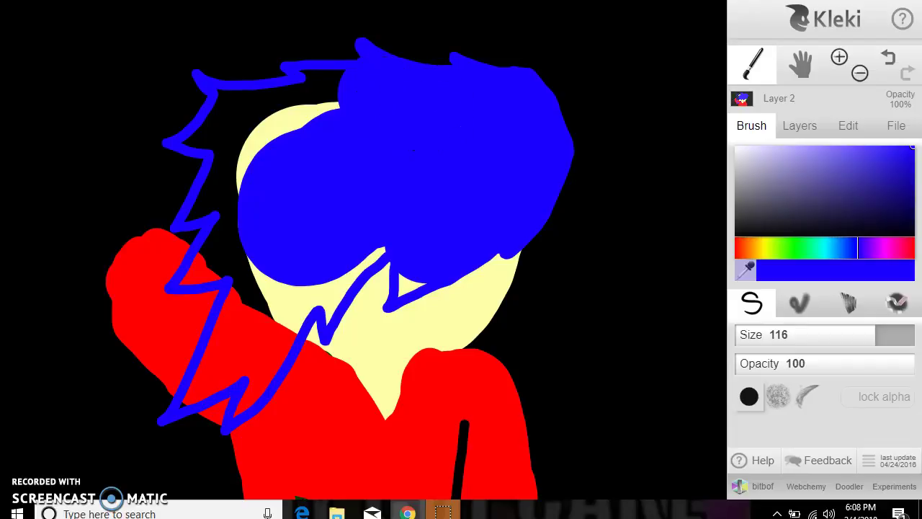
{"action": "left_click", "coordinate": [329, 103]}
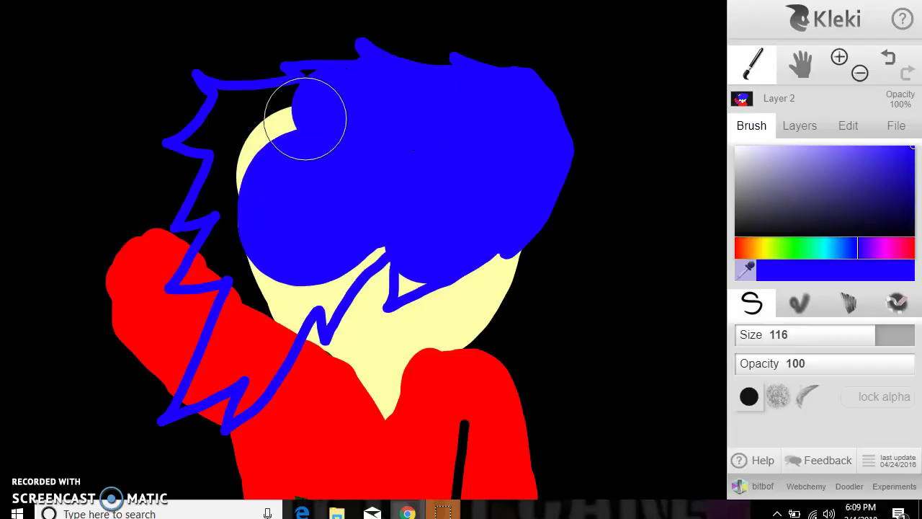
{"action": "left_click", "coordinate": [244, 124]}
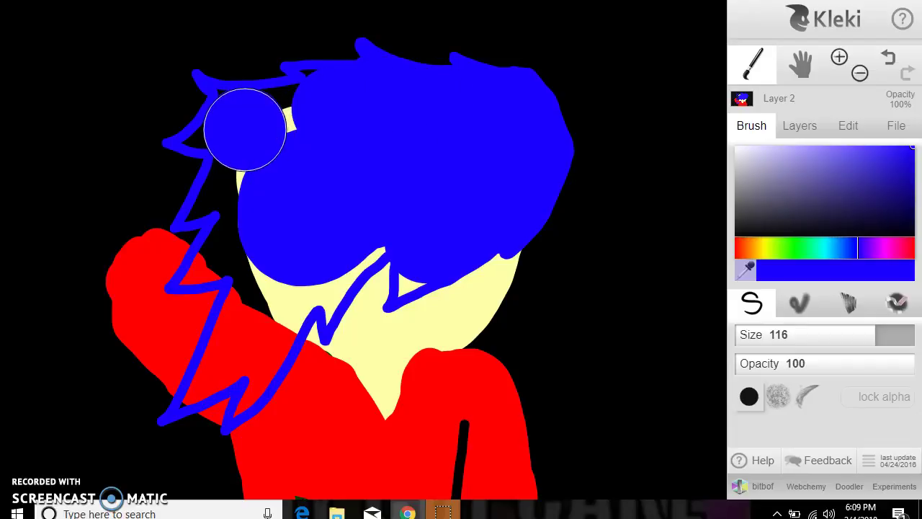
{"action": "left_click", "coordinate": [284, 120]}
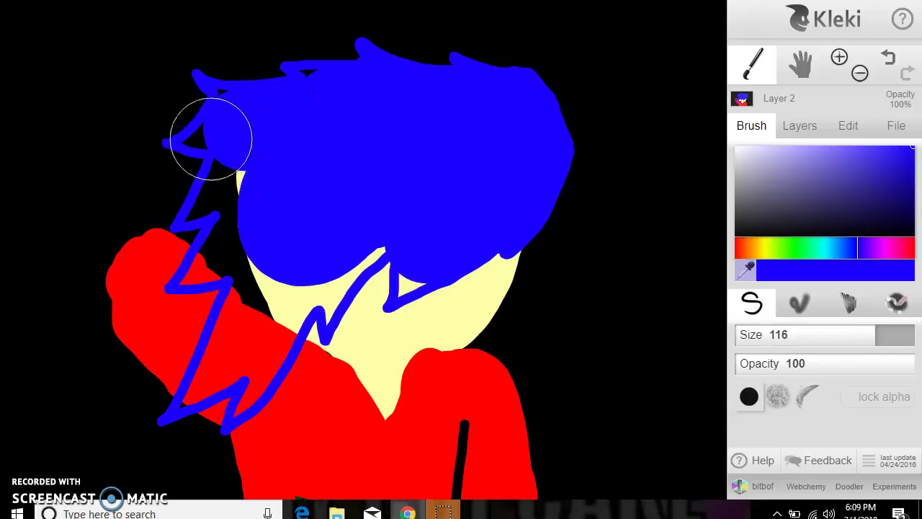
{"action": "left_click", "coordinate": [244, 187]}
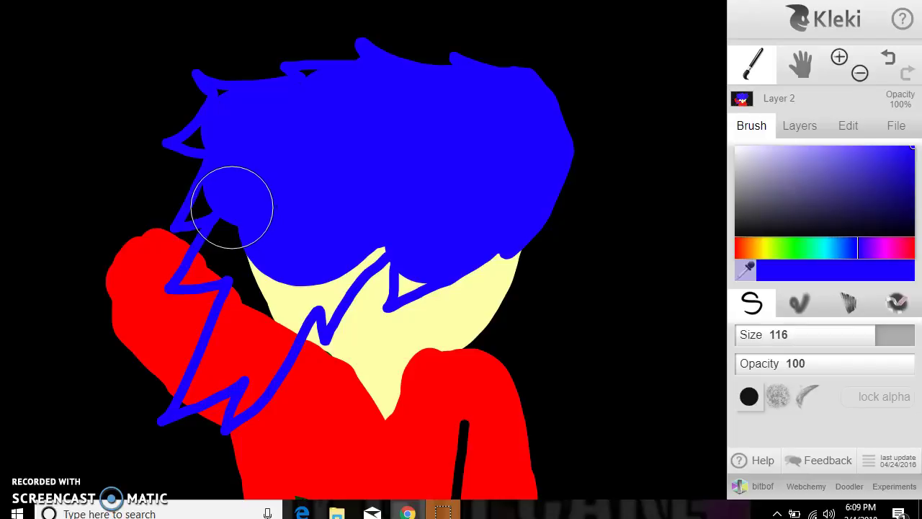
{"action": "left_click", "coordinate": [225, 209]}
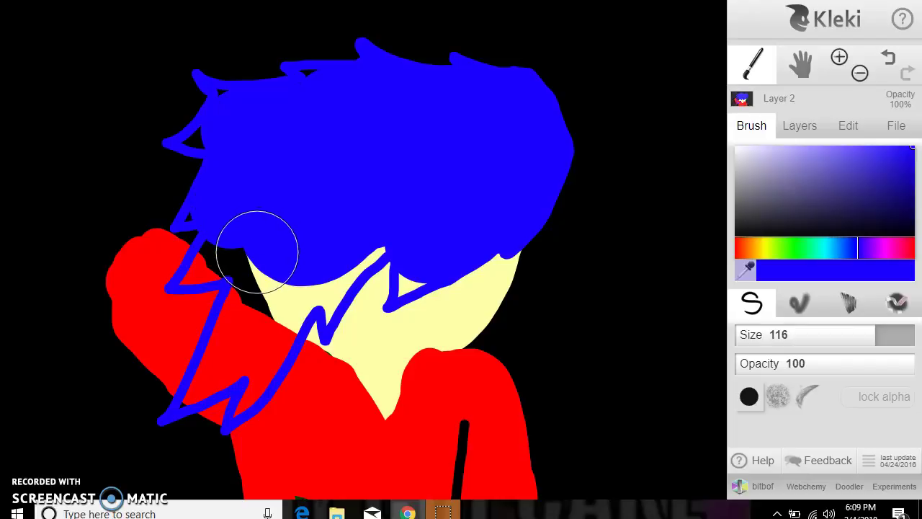
Fill the long lower lock and the remaining gaps in the hair spikes with bright blue, using brush size 24 for the tips
{"action": "mouse_move", "coordinate": [244, 257]}
{"action": "left_mouse_down"}
{"action": "mouse_move", "coordinate": [249, 317]}
{"action": "mouse_move", "coordinate": [217, 363]}
{"action": "mouse_move", "coordinate": [260, 379]}
{"action": "mouse_move", "coordinate": [302, 303]}
{"action": "mouse_move", "coordinate": [357, 270]}
{"action": "mouse_move", "coordinate": [375, 274]}
{"action": "mouse_move", "coordinate": [302, 249]}
{"action": "mouse_move", "coordinate": [433, 259]}
{"action": "mouse_move", "coordinate": [518, 299]}
{"action": "left_mouse_up"}
{"action": "left_click_drag", "start_coordinate": [395, 270], "coordinate": [407, 289]}
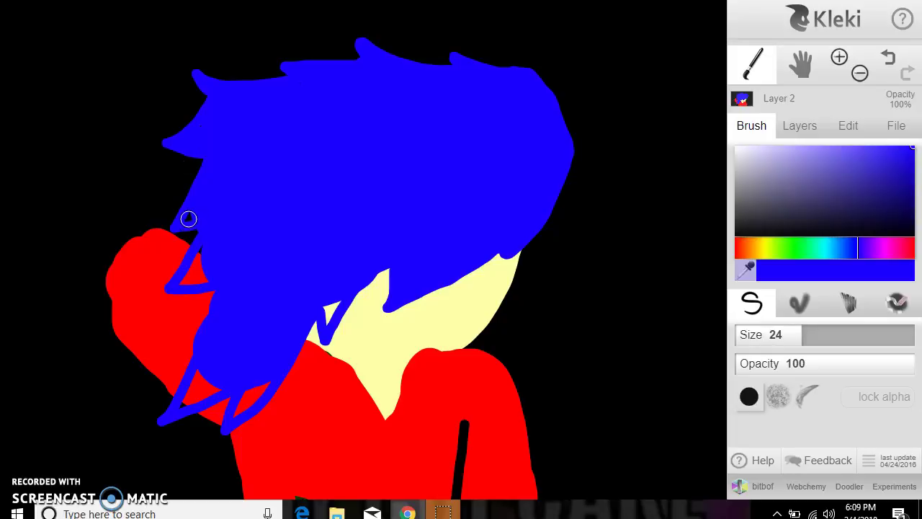
{"action": "mouse_move", "coordinate": [193, 267]}
{"action": "left_mouse_down"}
{"action": "mouse_move", "coordinate": [190, 278]}
{"action": "mouse_move", "coordinate": [201, 271]}
{"action": "left_mouse_up"}
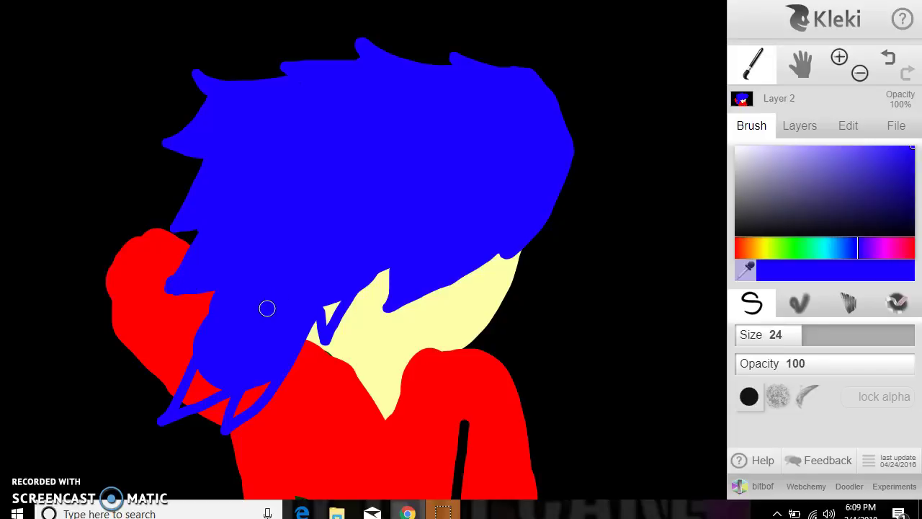
{"action": "mouse_move", "coordinate": [202, 372]}
{"action": "left_mouse_down"}
{"action": "mouse_move", "coordinate": [186, 400]}
{"action": "mouse_move", "coordinate": [216, 387]}
{"action": "mouse_move", "coordinate": [206, 383]}
{"action": "left_mouse_up"}
{"action": "mouse_move", "coordinate": [266, 386]}
{"action": "left_mouse_down"}
{"action": "mouse_move", "coordinate": [252, 415]}
{"action": "mouse_move", "coordinate": [256, 400]}
{"action": "left_mouse_up"}
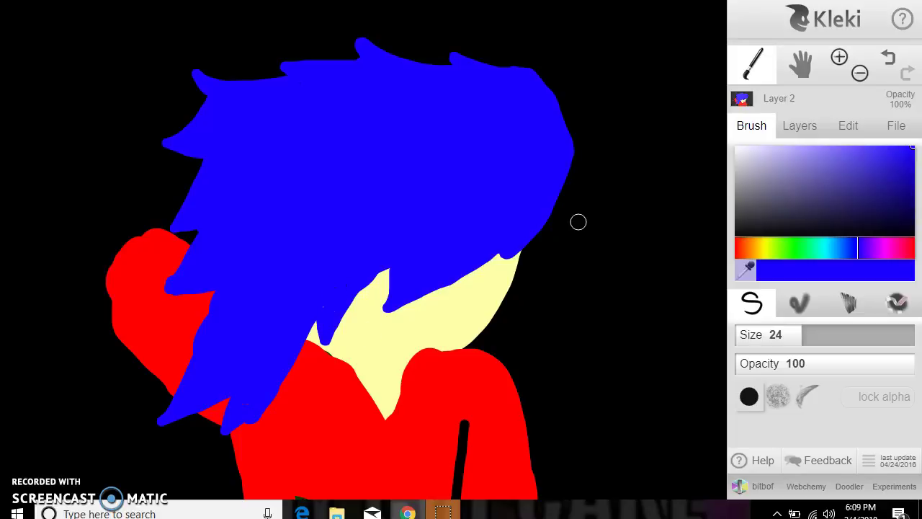
Shade the hair's lower edge with a dark navy line from the rounded side down to the lowest spikes
{"action": "mouse_move", "coordinate": [875, 189]}
{"action": "left_mouse_down"}
{"action": "mouse_move", "coordinate": [898, 216]}
{"action": "mouse_move", "coordinate": [896, 208]}
{"action": "left_mouse_up"}
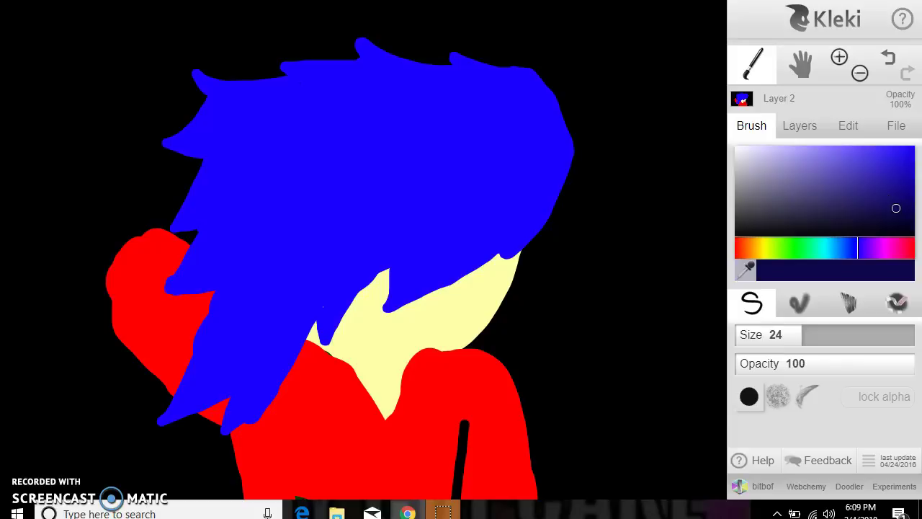
{"action": "mouse_move", "coordinate": [571, 167]}
{"action": "left_mouse_down"}
{"action": "mouse_move", "coordinate": [515, 248]}
{"action": "mouse_move", "coordinate": [382, 304]}
{"action": "mouse_move", "coordinate": [386, 281]}
{"action": "mouse_move", "coordinate": [370, 289]}
{"action": "mouse_move", "coordinate": [389, 272]}
{"action": "mouse_move", "coordinate": [359, 314]}
{"action": "mouse_move", "coordinate": [346, 312]}
{"action": "mouse_move", "coordinate": [325, 339]}
{"action": "mouse_move", "coordinate": [314, 335]}
{"action": "mouse_move", "coordinate": [223, 430]}
{"action": "left_mouse_up"}
{"action": "mouse_move", "coordinate": [230, 389]}
{"action": "left_mouse_down"}
{"action": "mouse_move", "coordinate": [211, 416]}
{"action": "mouse_move", "coordinate": [161, 419]}
{"action": "left_mouse_up"}
Paint a white patch on the face below the fringe and cover its lower part with a black oval
{"action": "mouse_move", "coordinate": [897, 208]}
{"action": "left_mouse_down"}
{"action": "mouse_move", "coordinate": [901, 147]}
{"action": "mouse_move", "coordinate": [735, 147]}
{"action": "left_mouse_up"}
{"action": "mouse_move", "coordinate": [366, 327]}
{"action": "left_mouse_down"}
{"action": "mouse_move", "coordinate": [425, 327]}
{"action": "mouse_move", "coordinate": [379, 352]}
{"action": "left_mouse_up"}
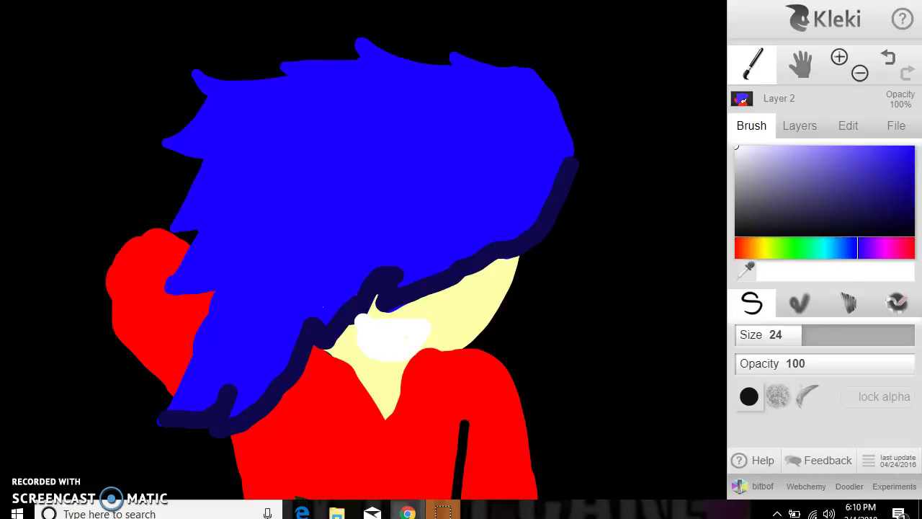
{"action": "left_click", "coordinate": [810, 226]}
{"action": "left_click", "coordinate": [790, 235]}
{"action": "mouse_move", "coordinate": [363, 344]}
{"action": "left_mouse_down"}
{"action": "mouse_move", "coordinate": [411, 349]}
{"action": "mouse_move", "coordinate": [399, 357]}
{"action": "mouse_move", "coordinate": [359, 352]}
{"action": "left_mouse_up"}
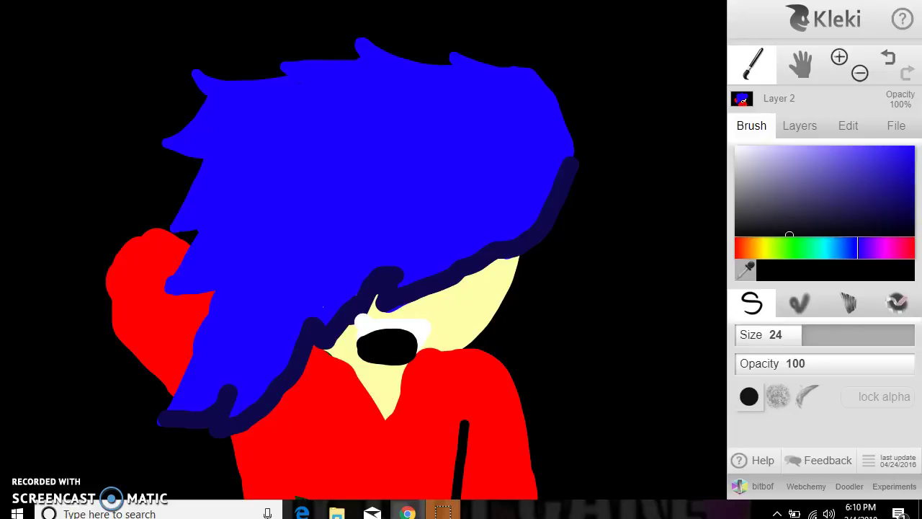
Paint a pale yellow hand with fingers at the end of the raised arm
{"action": "left_click", "coordinate": [764, 248]}
{"action": "left_click_drag", "start_coordinate": [779, 155], "coordinate": [784, 147]}
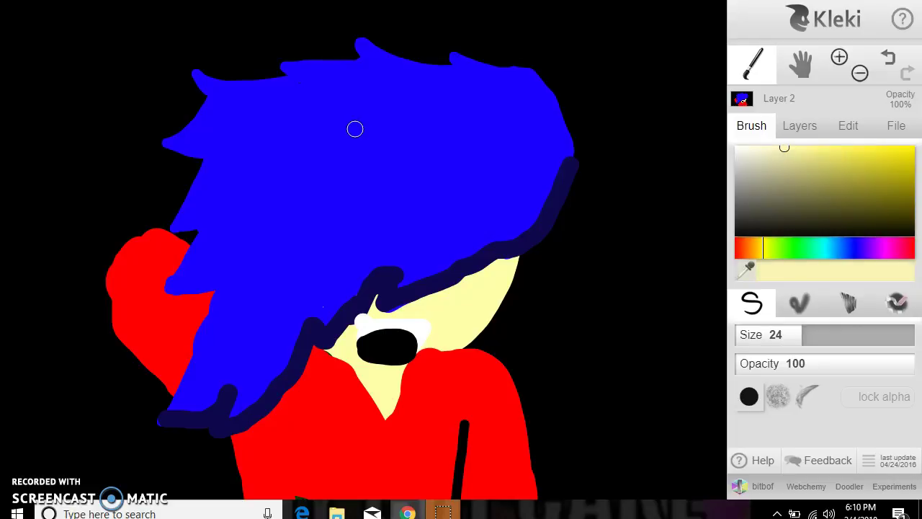
{"action": "left_click", "coordinate": [454, 310]}
{"action": "left_click", "coordinate": [112, 256]}
{"action": "left_click_drag", "start_coordinate": [113, 257], "coordinate": [112, 250]}
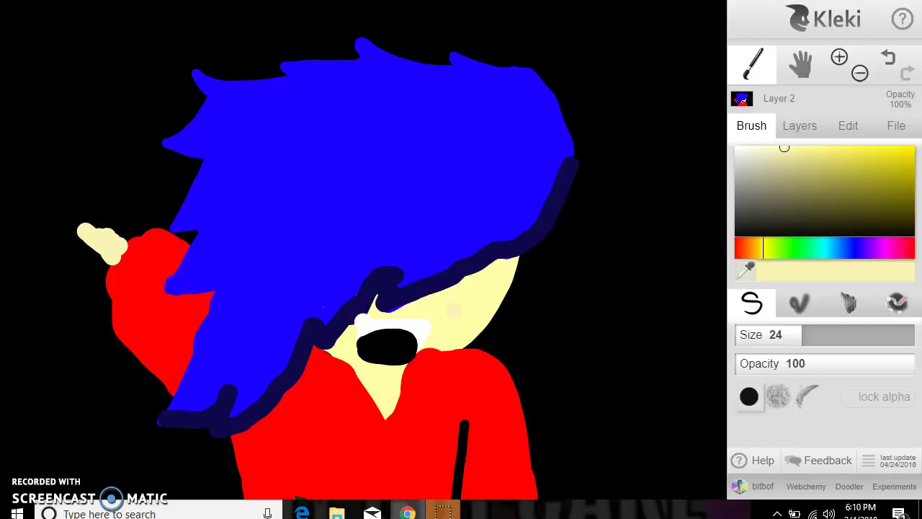
{"action": "mouse_move", "coordinate": [73, 217]}
{"action": "left_mouse_down"}
{"action": "mouse_move", "coordinate": [63, 191]}
{"action": "mouse_move", "coordinate": [79, 207]}
{"action": "left_mouse_up"}
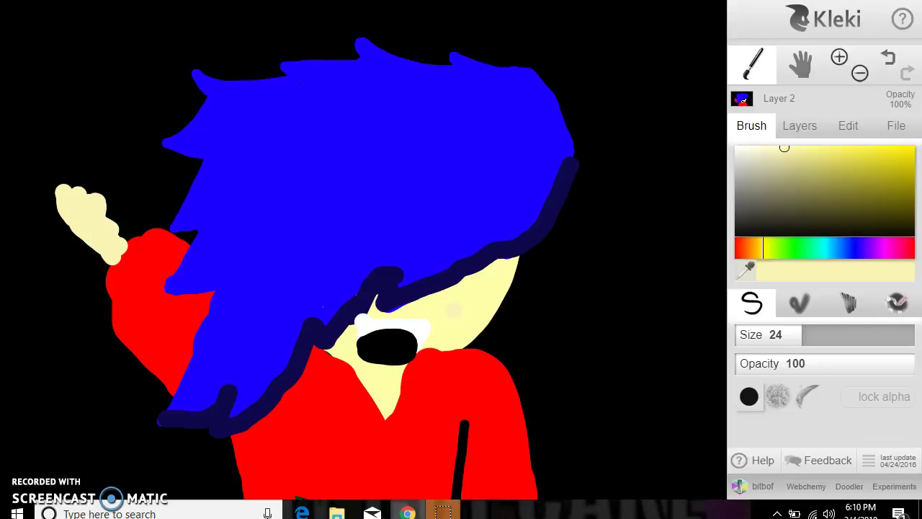
Paint a dark grey pole through the hand, continuing behind the hair and emerging on the other side of the head
{"action": "left_click", "coordinate": [748, 205]}
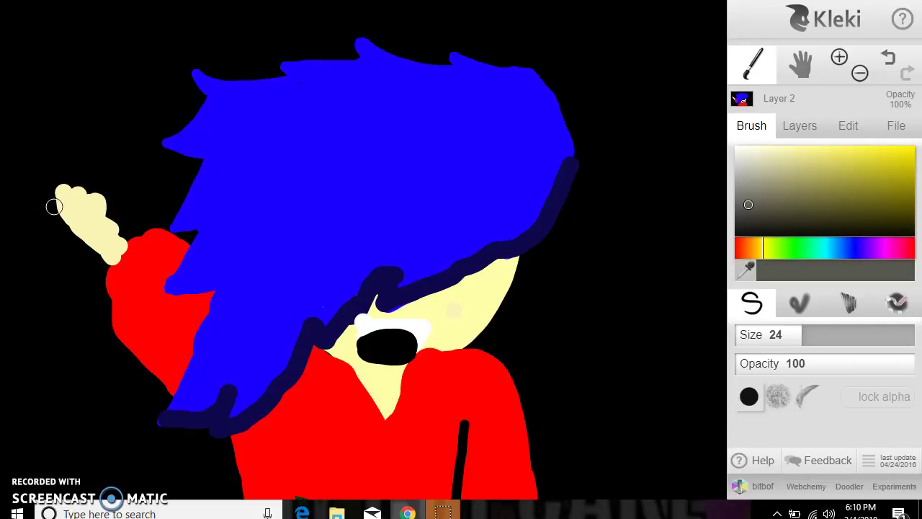
{"action": "left_click_drag", "start_coordinate": [54, 207], "coordinate": [6, 227]}
{"action": "left_click_drag", "start_coordinate": [113, 207], "coordinate": [188, 177]}
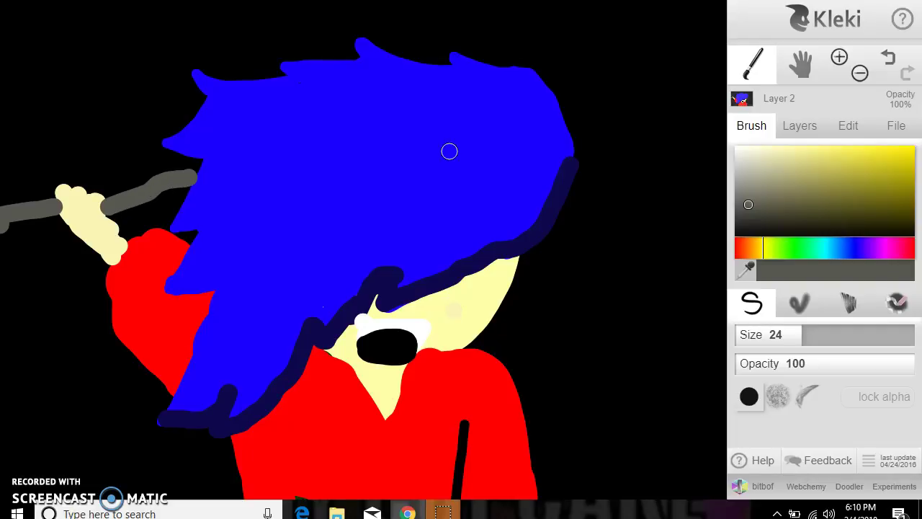
{"action": "left_click_drag", "start_coordinate": [569, 141], "coordinate": [612, 140]}
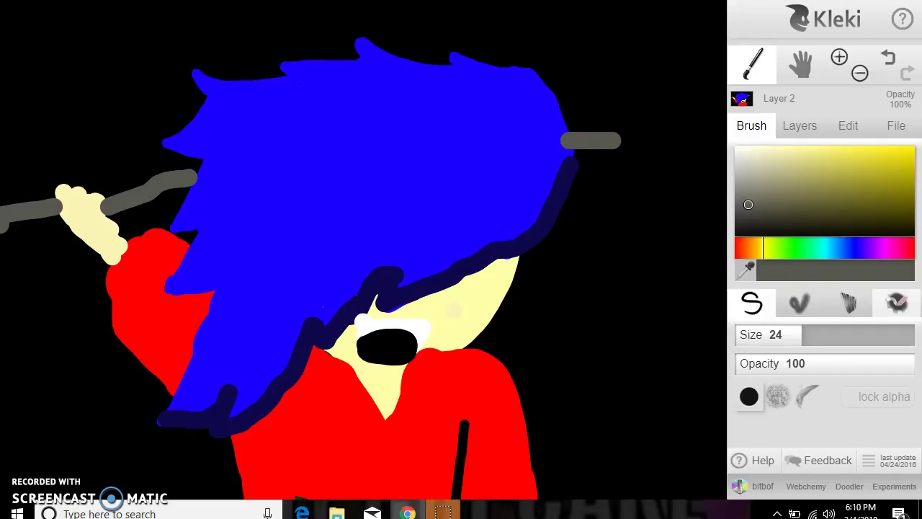
Outline a curved scythe-like blade in dark teal from the pole's end down to the lowered arm's shoulder
{"action": "left_click", "coordinate": [857, 247]}
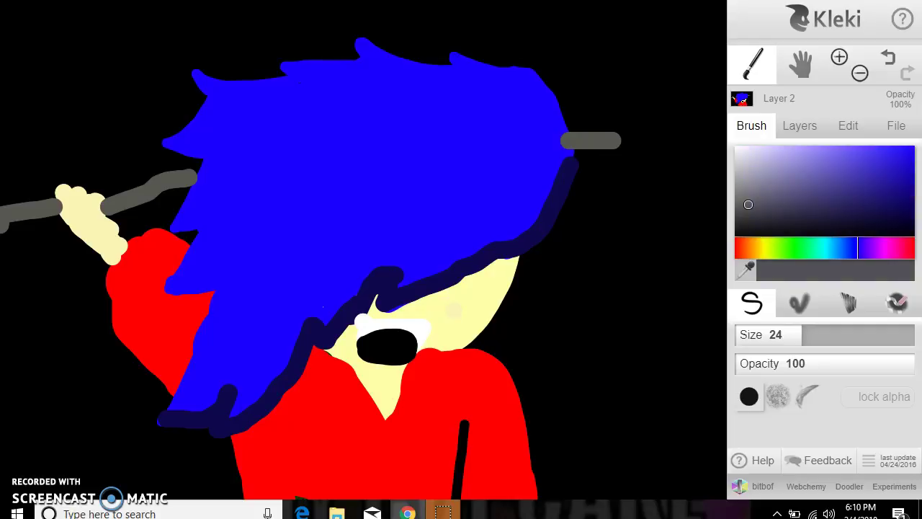
{"action": "left_click", "coordinate": [823, 247]}
{"action": "left_click_drag", "start_coordinate": [867, 177], "coordinate": [870, 198]}
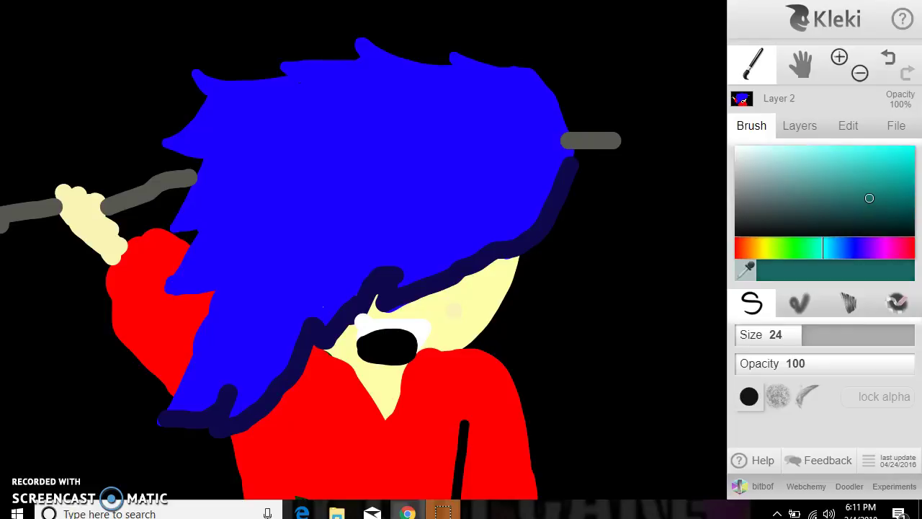
{"action": "mouse_move", "coordinate": [617, 144]}
{"action": "left_mouse_down"}
{"action": "mouse_move", "coordinate": [655, 168]}
{"action": "mouse_move", "coordinate": [680, 206]}
{"action": "mouse_move", "coordinate": [690, 245]}
{"action": "mouse_move", "coordinate": [688, 333]}
{"action": "mouse_move", "coordinate": [649, 389]}
{"action": "mouse_move", "coordinate": [537, 429]}
{"action": "left_mouse_up"}
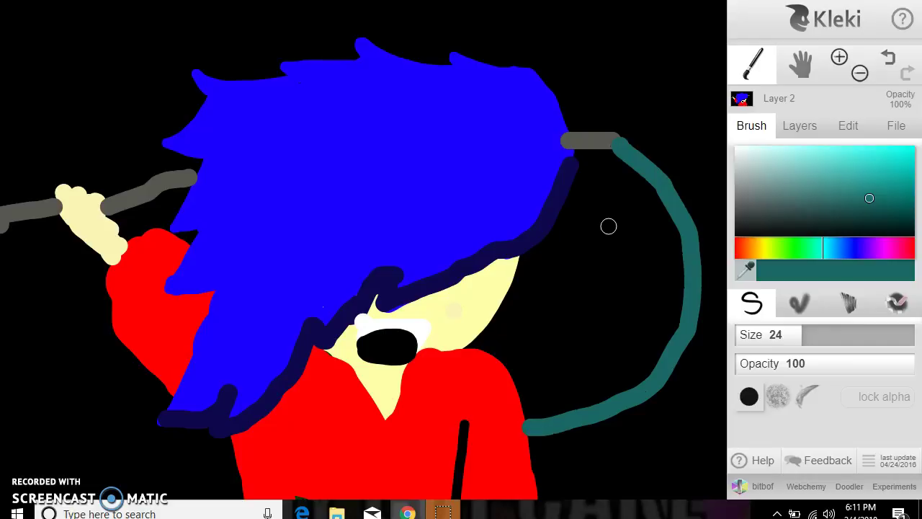
{"action": "mouse_move", "coordinate": [614, 158]}
{"action": "left_mouse_down"}
{"action": "mouse_move", "coordinate": [593, 243]}
{"action": "mouse_move", "coordinate": [553, 317]}
{"action": "mouse_move", "coordinate": [509, 353]}
{"action": "left_mouse_up"}
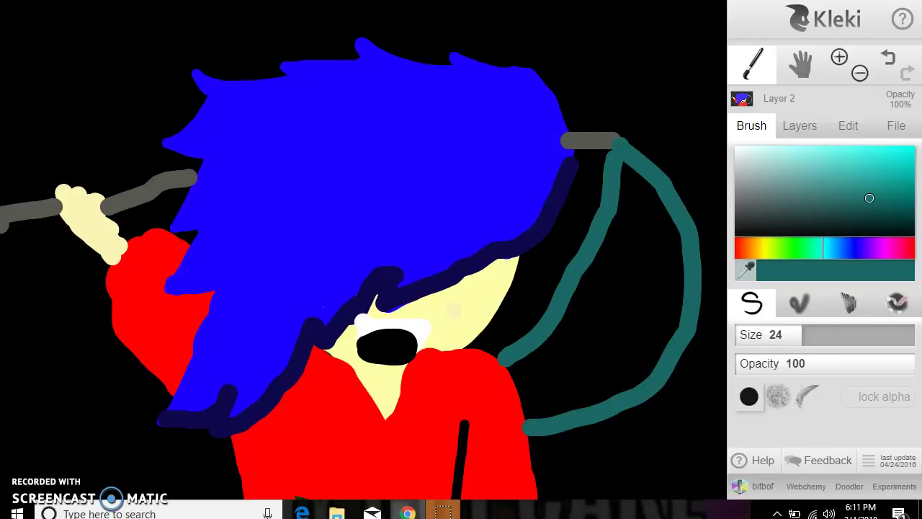
Fill the inside of the curved blade with dark teal using brush size 70
{"action": "left_click", "coordinate": [805, 334]}
{"action": "left_click_drag", "start_coordinate": [805, 334], "coordinate": [850, 335]}
{"action": "mouse_move", "coordinate": [624, 173]}
{"action": "left_mouse_down"}
{"action": "mouse_move", "coordinate": [648, 303]}
{"action": "mouse_move", "coordinate": [678, 195]}
{"action": "mouse_move", "coordinate": [674, 303]}
{"action": "mouse_move", "coordinate": [580, 400]}
{"action": "mouse_move", "coordinate": [537, 404]}
{"action": "mouse_move", "coordinate": [523, 363]}
{"action": "mouse_move", "coordinate": [577, 339]}
{"action": "mouse_move", "coordinate": [609, 278]}
{"action": "mouse_move", "coordinate": [591, 267]}
{"action": "mouse_move", "coordinate": [569, 317]}
{"action": "left_mouse_up"}
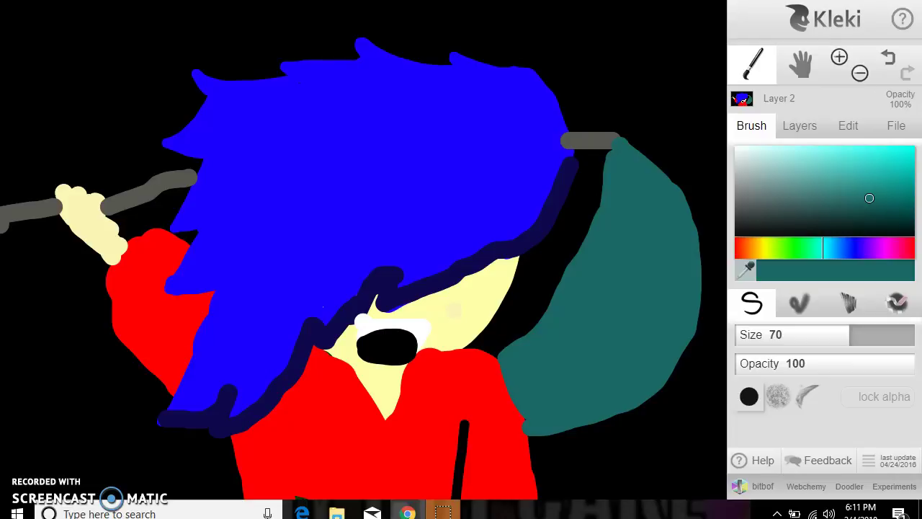
Paint a very dark teal edge along the outer curve of the scythe blade using brush size 32
{"action": "left_click_drag", "start_coordinate": [870, 198], "coordinate": [882, 222]}
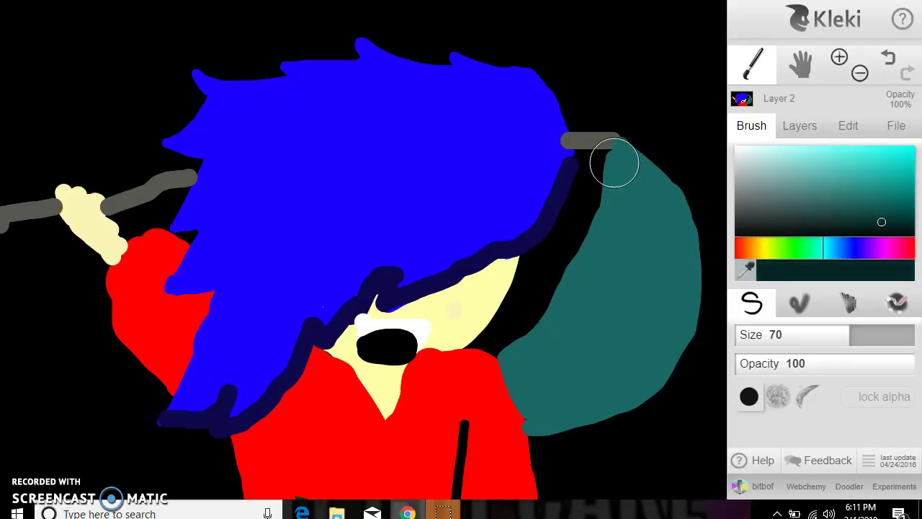
{"action": "left_click_drag", "start_coordinate": [850, 335], "coordinate": [816, 335]}
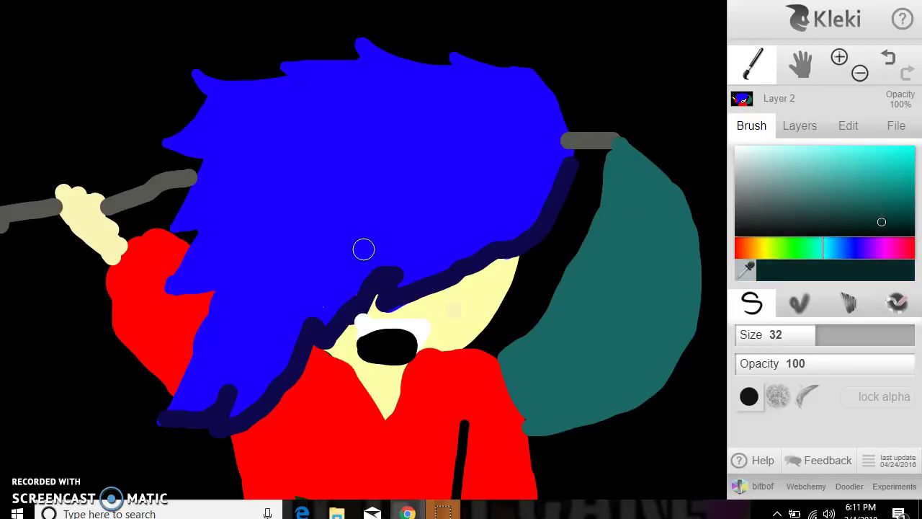
{"action": "mouse_move", "coordinate": [621, 146]}
{"action": "left_mouse_down"}
{"action": "mouse_move", "coordinate": [678, 196]}
{"action": "mouse_move", "coordinate": [698, 244]}
{"action": "mouse_move", "coordinate": [683, 333]}
{"action": "mouse_move", "coordinate": [623, 404]}
{"action": "mouse_move", "coordinate": [526, 430]}
{"action": "left_mouse_up"}
Try a black shading band along the shoulder and outer edge of the lowered arm
{"action": "left_click_drag", "start_coordinate": [822, 248], "coordinate": [912, 248]}
{"action": "mouse_move", "coordinate": [881, 222]}
{"action": "left_mouse_down"}
{"action": "mouse_move", "coordinate": [885, 207]}
{"action": "mouse_move", "coordinate": [893, 216]}
{"action": "left_mouse_up"}
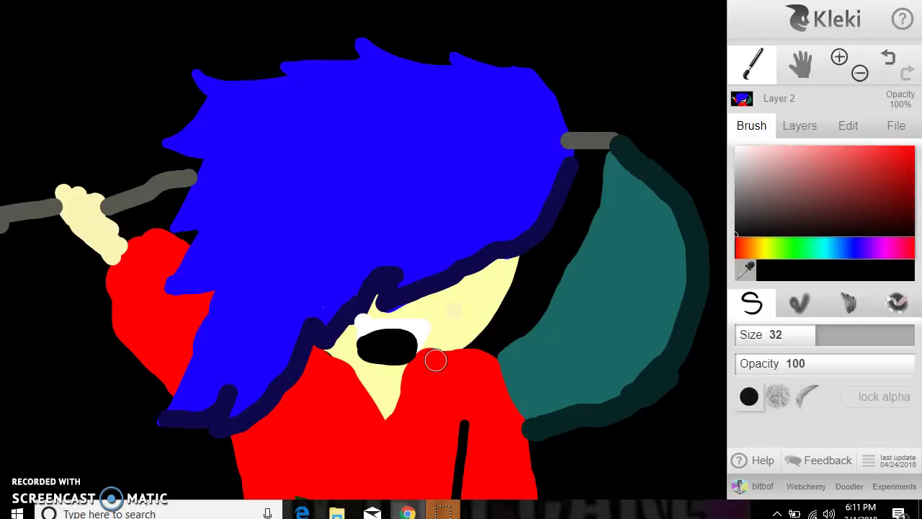
{"action": "mouse_move", "coordinate": [426, 358]}
{"action": "left_mouse_down"}
{"action": "mouse_move", "coordinate": [468, 353]}
{"action": "mouse_move", "coordinate": [501, 371]}
{"action": "mouse_move", "coordinate": [534, 494]}
{"action": "left_mouse_up"}
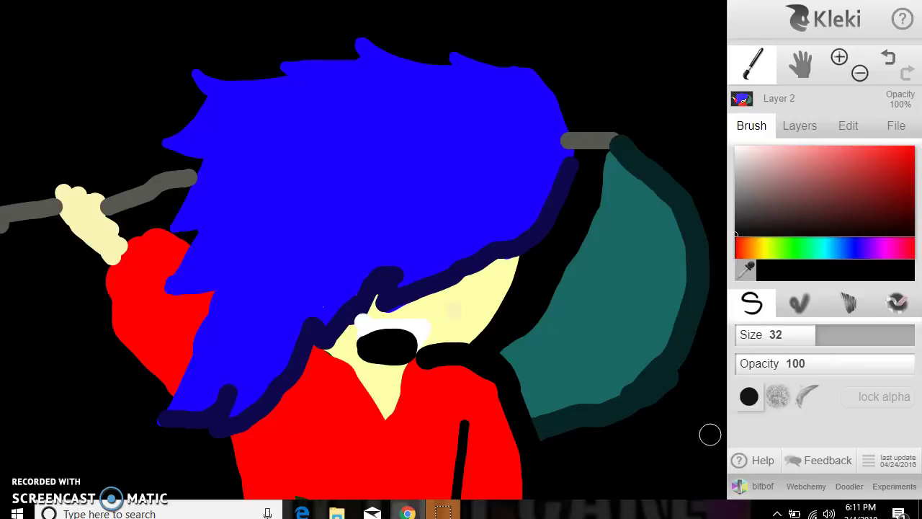
Paint a thick dark red shading band over the shoulder and outer edge of the lowered arm, covering the black band
{"action": "left_click", "coordinate": [897, 206]}
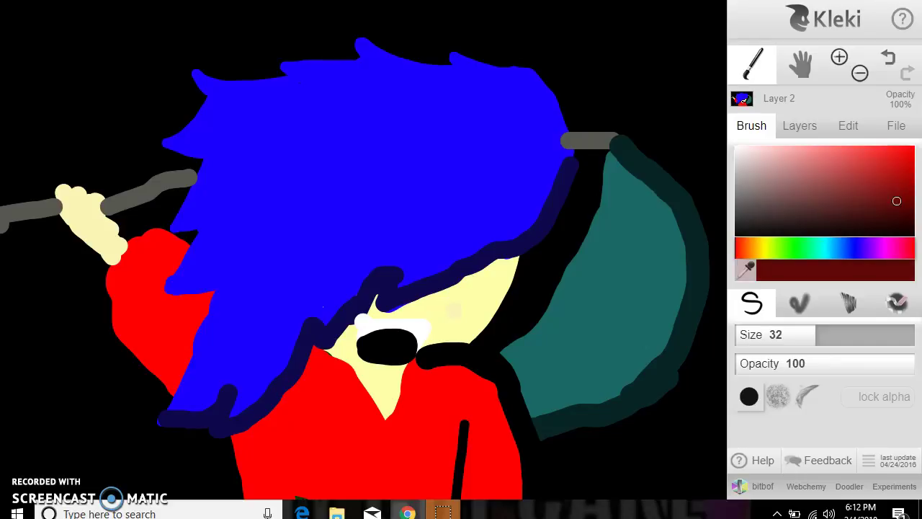
{"action": "mouse_move", "coordinate": [426, 353]}
{"action": "left_mouse_down"}
{"action": "mouse_move", "coordinate": [451, 353]}
{"action": "mouse_move", "coordinate": [496, 376]}
{"action": "mouse_move", "coordinate": [534, 496]}
{"action": "mouse_move", "coordinate": [544, 475]}
{"action": "left_mouse_up"}
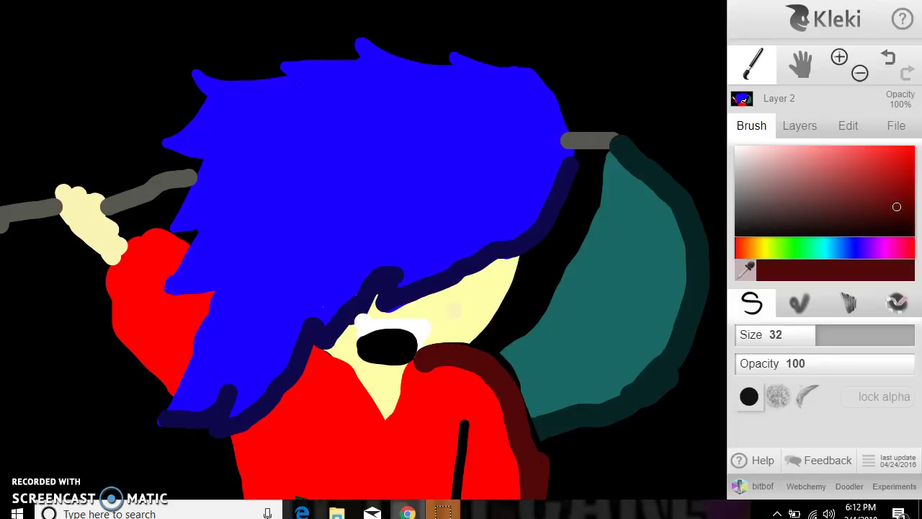
{"action": "mouse_move", "coordinate": [533, 422]}
{"action": "left_mouse_down"}
{"action": "mouse_move", "coordinate": [516, 379]}
{"action": "mouse_move", "coordinate": [461, 340]}
{"action": "left_mouse_up"}
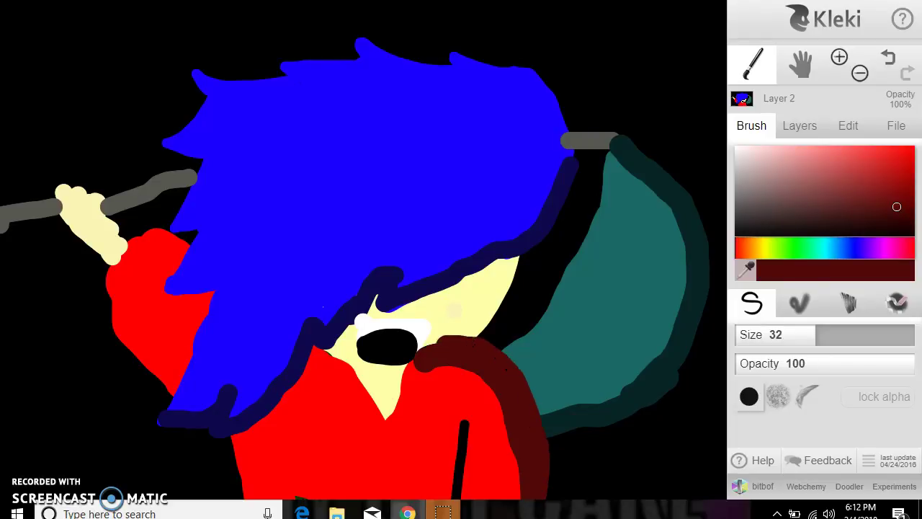
{"action": "left_click", "coordinate": [424, 358]}
Repaint the pole sections on both sides of the head and beyond the hand in very dark grey
{"action": "left_click", "coordinate": [742, 223]}
{"action": "mouse_move", "coordinate": [591, 136]}
{"action": "left_mouse_down"}
{"action": "mouse_move", "coordinate": [576, 138]}
{"action": "mouse_move", "coordinate": [638, 137]}
{"action": "left_mouse_up"}
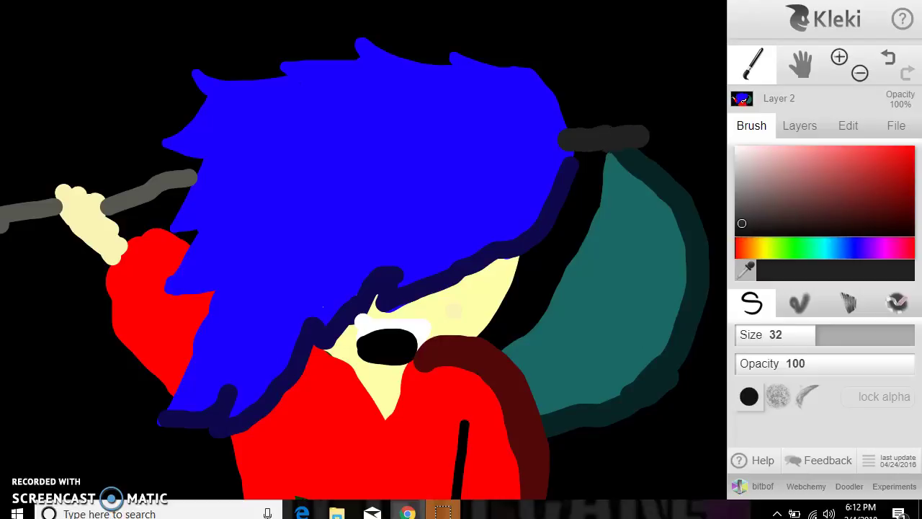
{"action": "left_click_drag", "start_coordinate": [190, 177], "coordinate": [108, 204]}
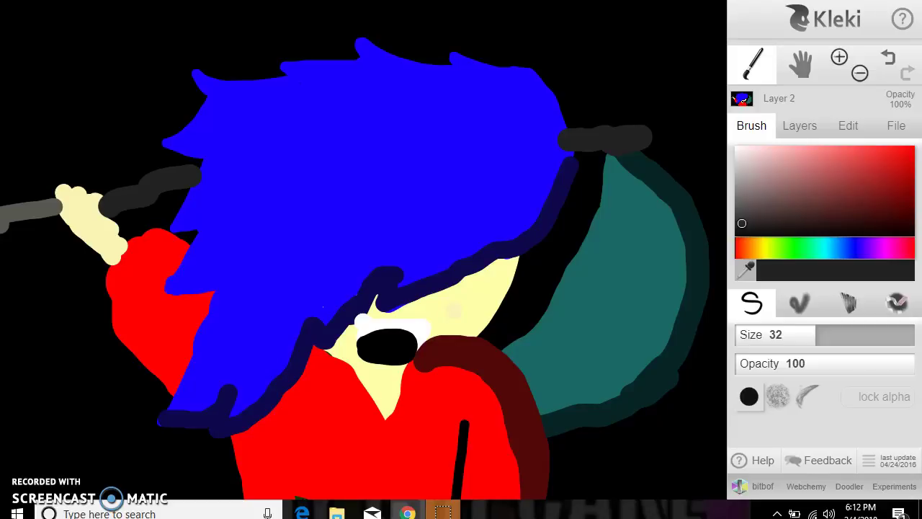
{"action": "left_click_drag", "start_coordinate": [11, 215], "coordinate": [67, 205]}
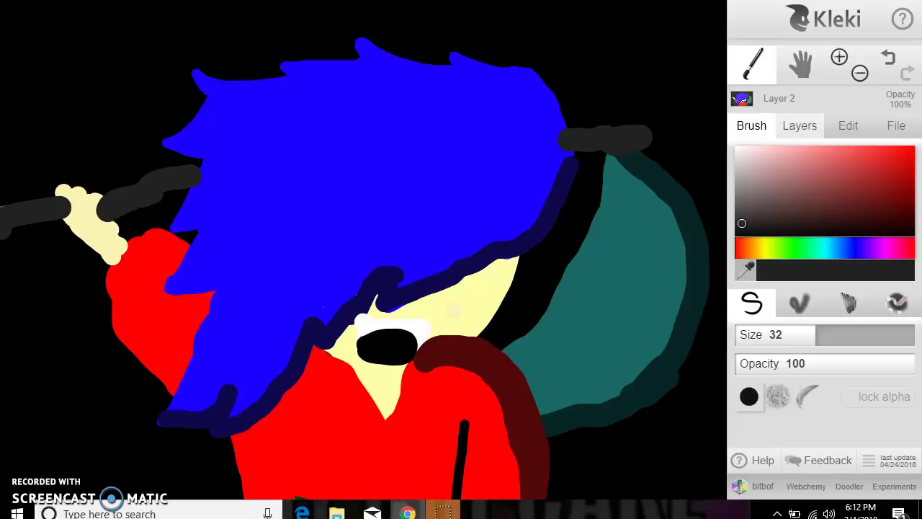
Cover the old eye with a larger pale pinkish-white shape and paint a round near-black pupil in it
{"action": "left_click_drag", "start_coordinate": [742, 224], "coordinate": [743, 146]}
{"action": "left_click", "coordinate": [426, 327]}
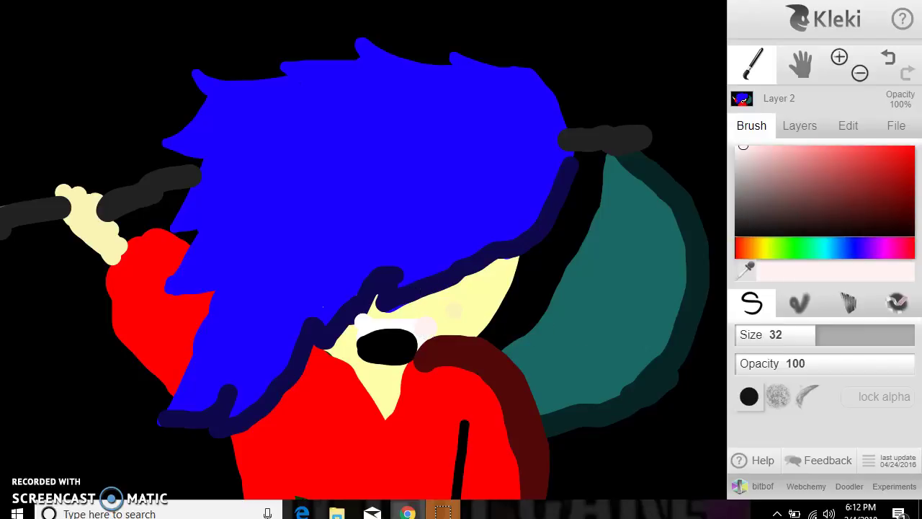
{"action": "mouse_move", "coordinate": [414, 326]}
{"action": "left_mouse_down"}
{"action": "mouse_move", "coordinate": [357, 322]}
{"action": "mouse_move", "coordinate": [414, 339]}
{"action": "left_mouse_up"}
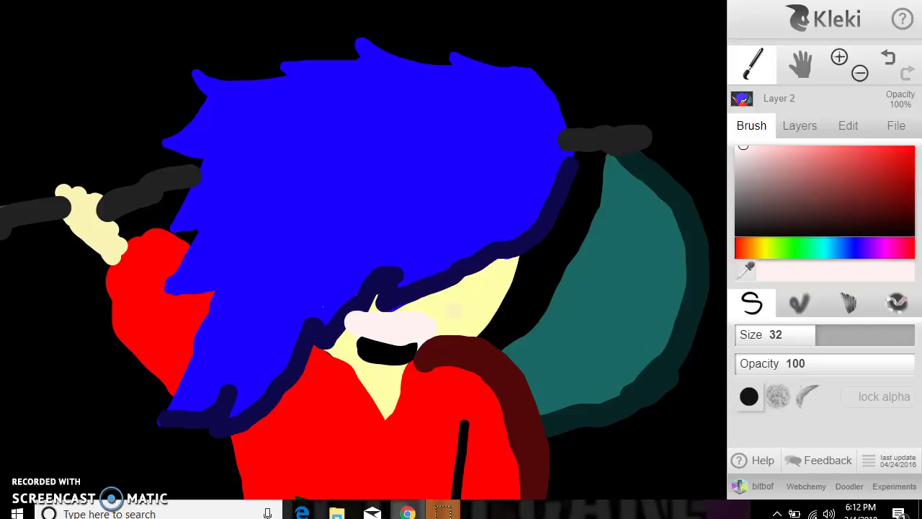
{"action": "mouse_move", "coordinate": [360, 358]}
{"action": "left_mouse_down"}
{"action": "mouse_move", "coordinate": [416, 353]}
{"action": "mouse_move", "coordinate": [364, 341]}
{"action": "left_mouse_up"}
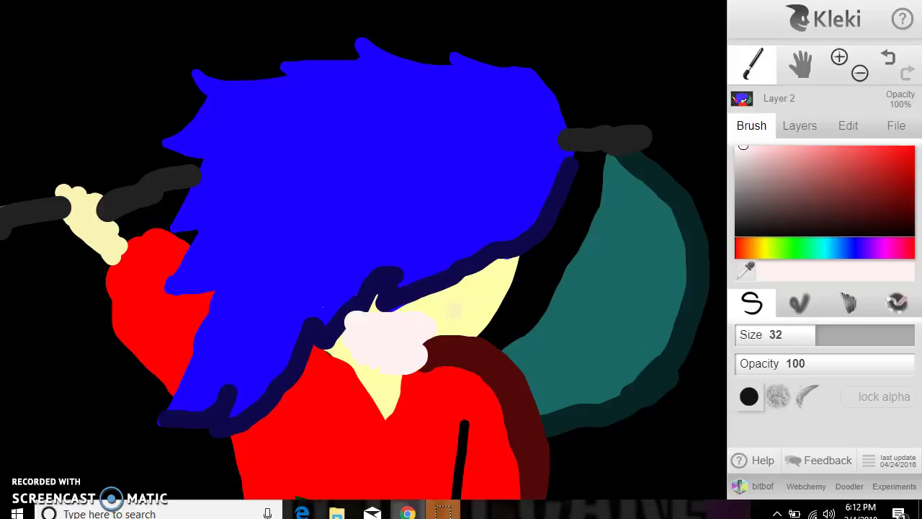
{"action": "left_click", "coordinate": [826, 230]}
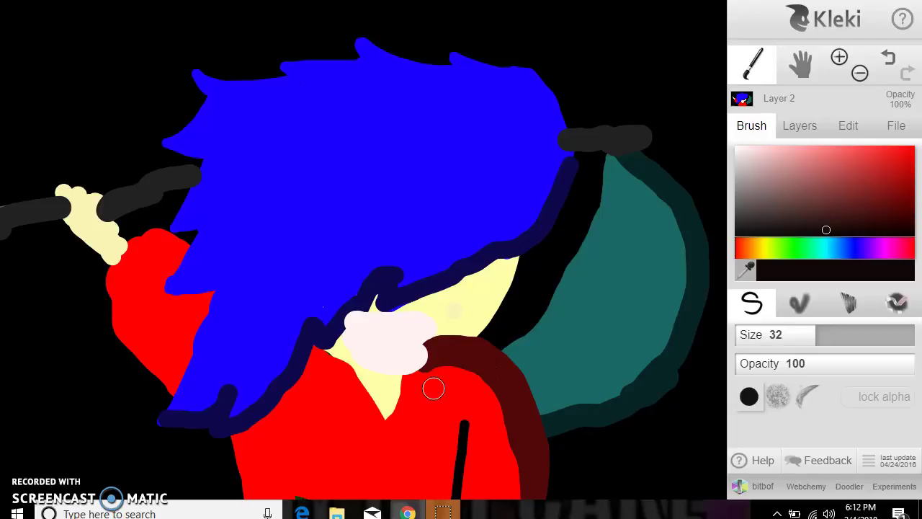
{"action": "mouse_move", "coordinate": [368, 360]}
{"action": "left_mouse_down"}
{"action": "mouse_move", "coordinate": [386, 353]}
{"action": "mouse_move", "coordinate": [379, 368]}
{"action": "left_mouse_up"}
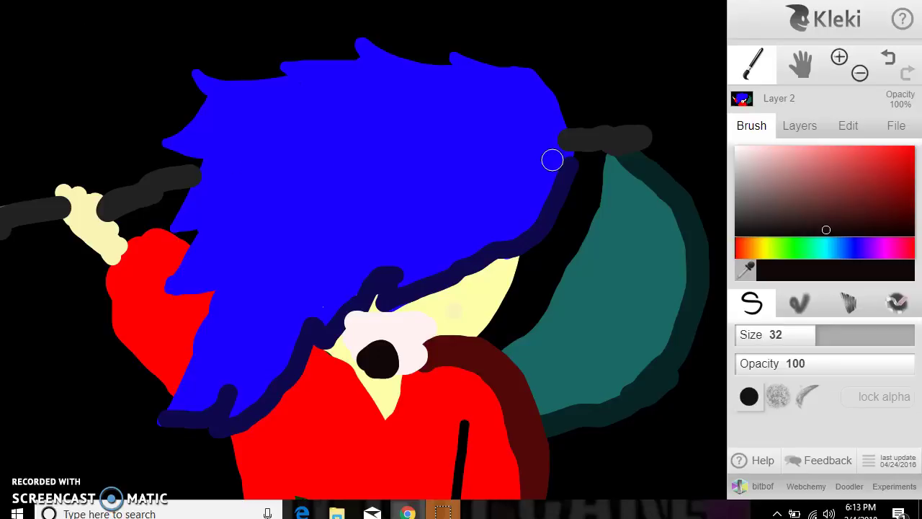
Letter OSCAR in large white strokes across the top of the drawing
{"action": "left_click_drag", "start_coordinate": [826, 230], "coordinate": [737, 147]}
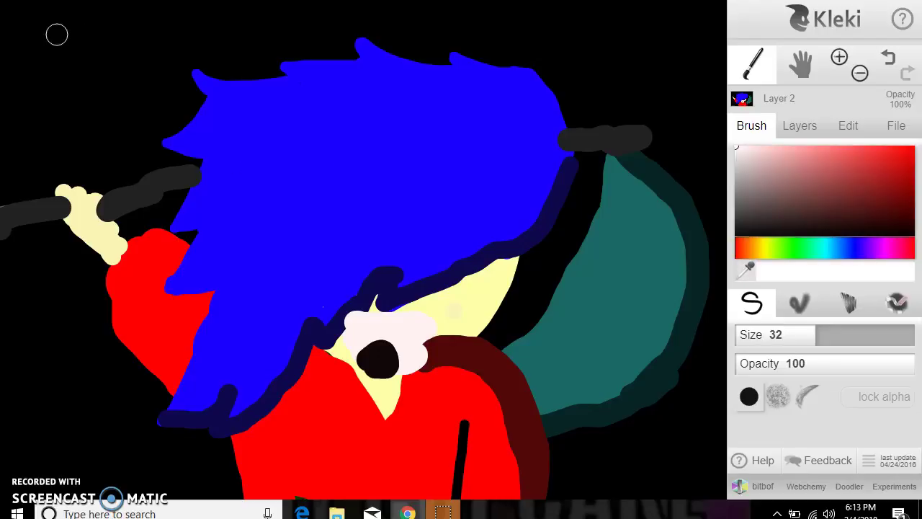
{"action": "mouse_move", "coordinate": [42, 46]}
{"action": "left_mouse_down"}
{"action": "mouse_move", "coordinate": [100, 45]}
{"action": "mouse_move", "coordinate": [95, 99]}
{"action": "mouse_move", "coordinate": [44, 108]}
{"action": "mouse_move", "coordinate": [16, 84]}
{"action": "mouse_move", "coordinate": [28, 37]}
{"action": "left_mouse_up"}
{"action": "mouse_move", "coordinate": [179, 38]}
{"action": "left_mouse_down"}
{"action": "mouse_move", "coordinate": [146, 59]}
{"action": "mouse_move", "coordinate": [155, 101]}
{"action": "mouse_move", "coordinate": [173, 109]}
{"action": "mouse_move", "coordinate": [186, 97]}
{"action": "mouse_move", "coordinate": [204, 113]}
{"action": "mouse_move", "coordinate": [194, 151]}
{"action": "mouse_move", "coordinate": [139, 158]}
{"action": "left_mouse_up"}
{"action": "mouse_move", "coordinate": [281, 67]}
{"action": "left_mouse_down"}
{"action": "mouse_move", "coordinate": [237, 95]}
{"action": "mouse_move", "coordinate": [265, 137]}
{"action": "mouse_move", "coordinate": [314, 133]}
{"action": "mouse_move", "coordinate": [368, 37]}
{"action": "mouse_move", "coordinate": [389, 130]}
{"action": "left_mouse_up"}
{"action": "left_click_drag", "start_coordinate": [335, 93], "coordinate": [404, 94]}
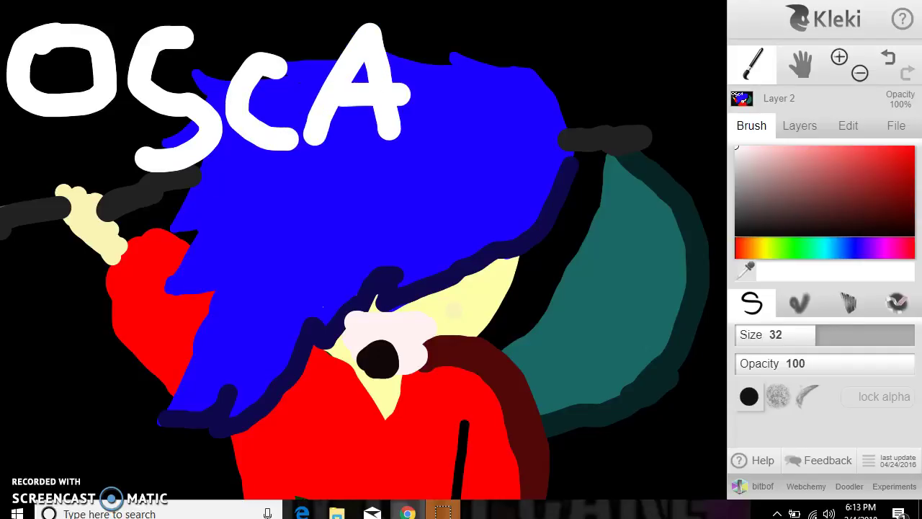
{"action": "mouse_move", "coordinate": [435, 137]}
{"action": "left_mouse_down"}
{"action": "mouse_move", "coordinate": [429, 68]}
{"action": "mouse_move", "coordinate": [469, 43]}
{"action": "mouse_move", "coordinate": [496, 80]}
{"action": "mouse_move", "coordinate": [448, 107]}
{"action": "mouse_move", "coordinate": [499, 155]}
{"action": "left_mouse_up"}
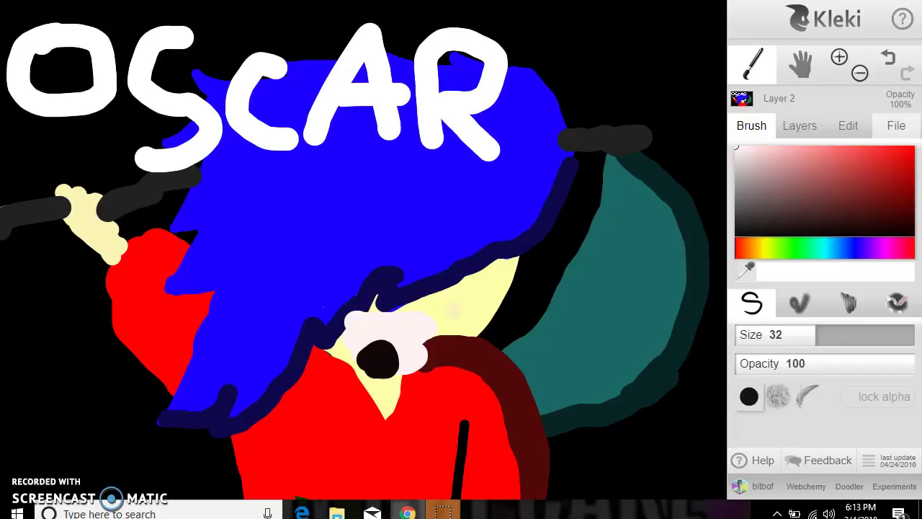
Export the drawing as an image with transparency and dismiss the download bar
{"action": "left_click", "coordinate": [897, 125]}
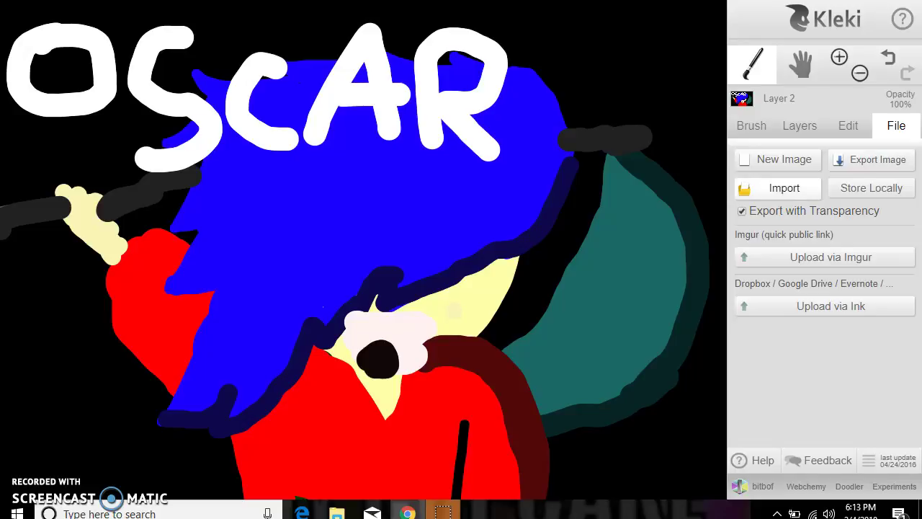
{"action": "left_click", "coordinate": [871, 159]}
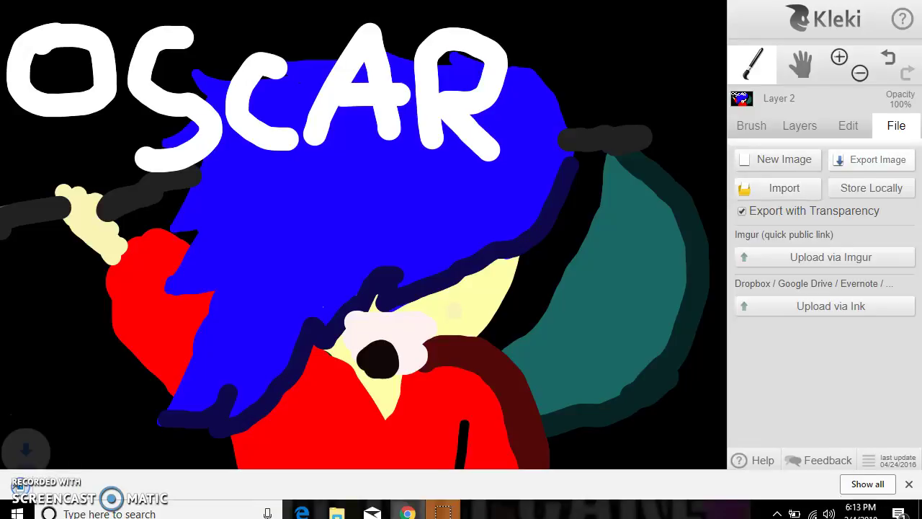
{"action": "left_click", "coordinate": [910, 481]}
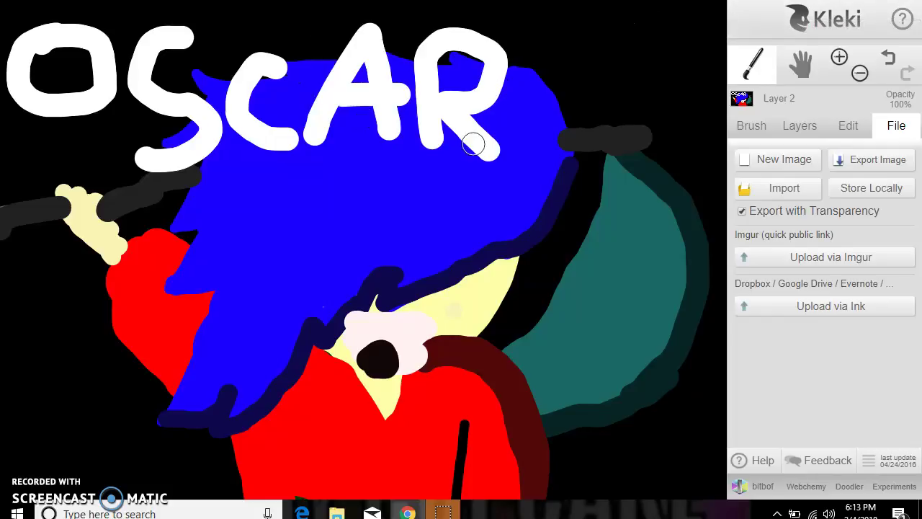
Letter PLZ in white on the blue hair beneath the OSCAR lettering
{"action": "mouse_move", "coordinate": [291, 200]}
{"action": "left_mouse_down"}
{"action": "mouse_move", "coordinate": [293, 225]}
{"action": "mouse_move", "coordinate": [292, 175]}
{"action": "mouse_move", "coordinate": [301, 190]}
{"action": "mouse_move", "coordinate": [340, 166]}
{"action": "mouse_move", "coordinate": [343, 220]}
{"action": "left_mouse_up"}
{"action": "left_click", "coordinate": [340, 167]}
{"action": "mouse_move", "coordinate": [372, 166]}
{"action": "left_mouse_down"}
{"action": "mouse_move", "coordinate": [371, 220]}
{"action": "mouse_move", "coordinate": [419, 224]}
{"action": "left_mouse_up"}
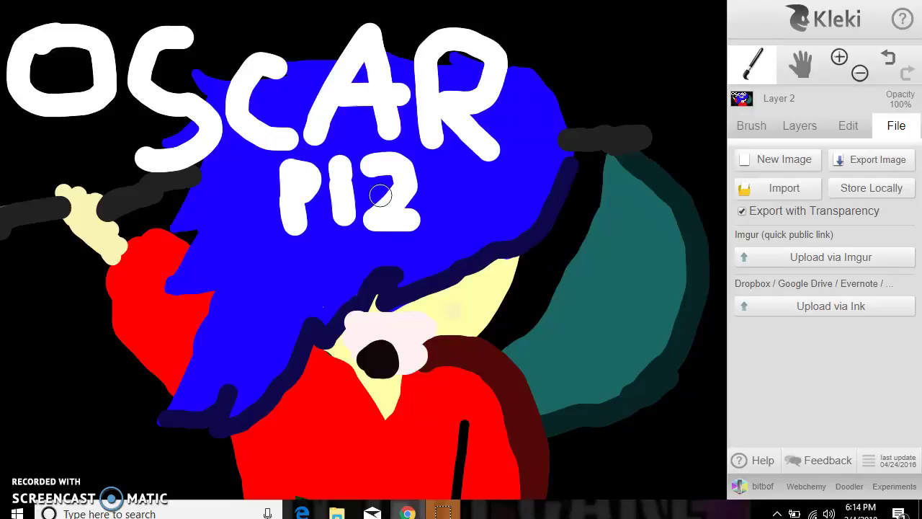
{"action": "mouse_move", "coordinate": [368, 163]}
{"action": "left_mouse_down"}
{"action": "mouse_move", "coordinate": [369, 231]}
{"action": "mouse_move", "coordinate": [451, 224]}
{"action": "left_mouse_up"}
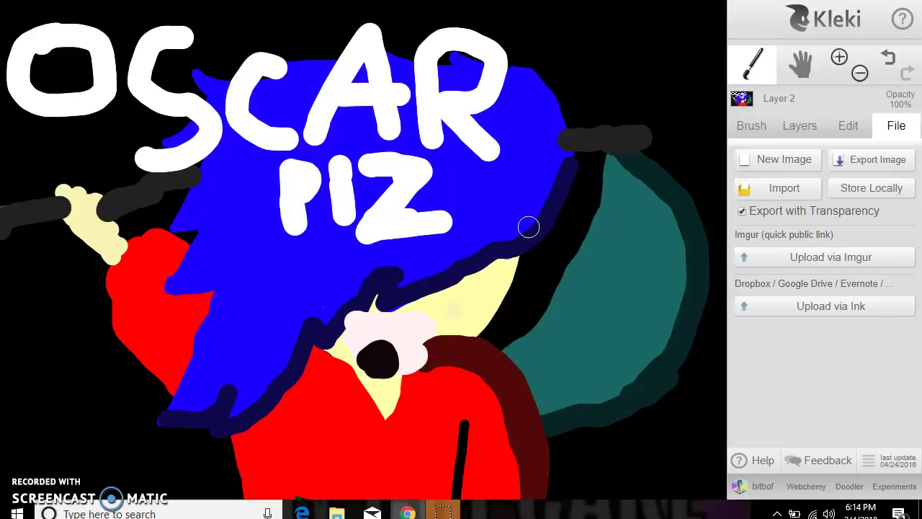
{"action": "left_click_drag", "start_coordinate": [337, 213], "coordinate": [364, 211]}
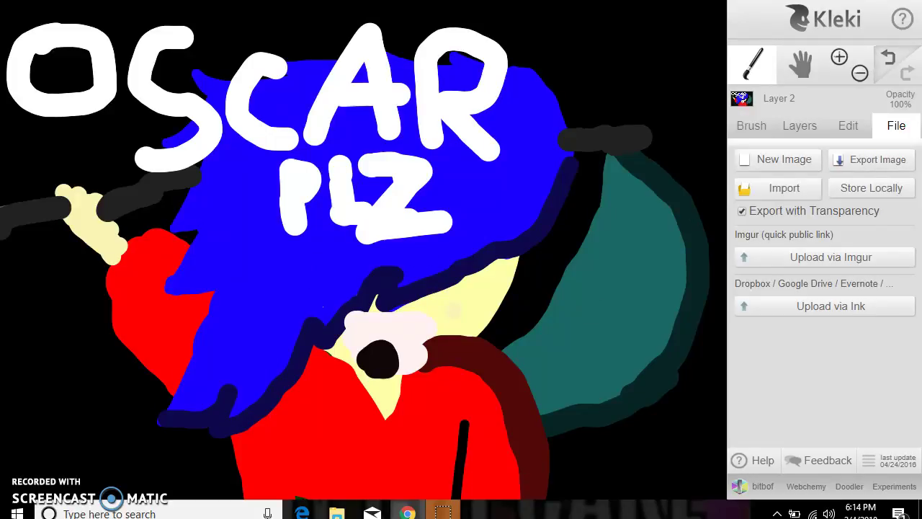
Undo the white lettering, from PLZ back through the R, A and C of OSCAR
{"action": "key", "text": "ctrl+z"}
{"action": "key", "text": "ctrl+z"}
{"action": "key", "text": "ctrl+z"}
{"action": "key", "text": "ctrl+z"}
{"action": "key", "text": "ctrl+z"}
{"action": "key", "text": "ctrl+z"}
{"action": "key", "text": "ctrl+z"}
{"action": "key", "text": "ctrl+z"}
{"action": "key", "text": "ctrl+z"}
{"action": "key", "text": "ctrl+z"}
{"action": "key", "text": "ctrl+z"}
{"action": "key", "text": "ctrl+z"}
{"action": "key", "text": "ctrl+z"}
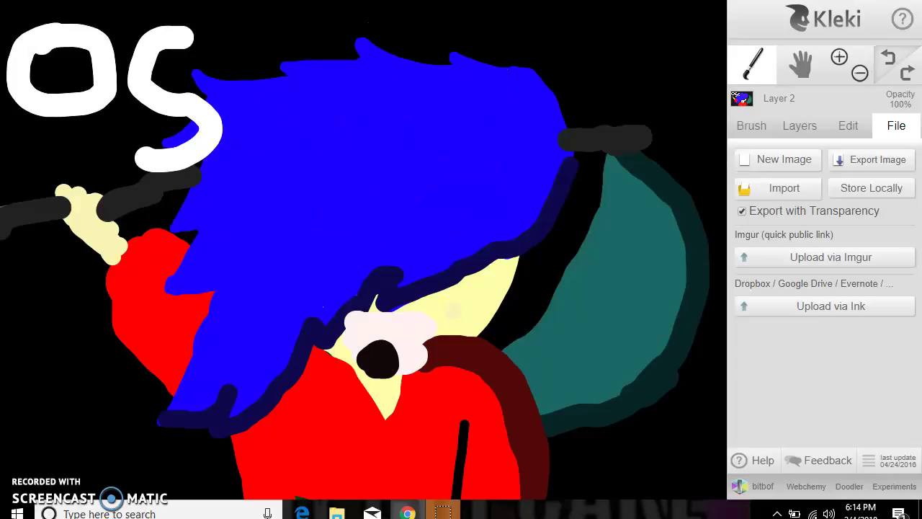